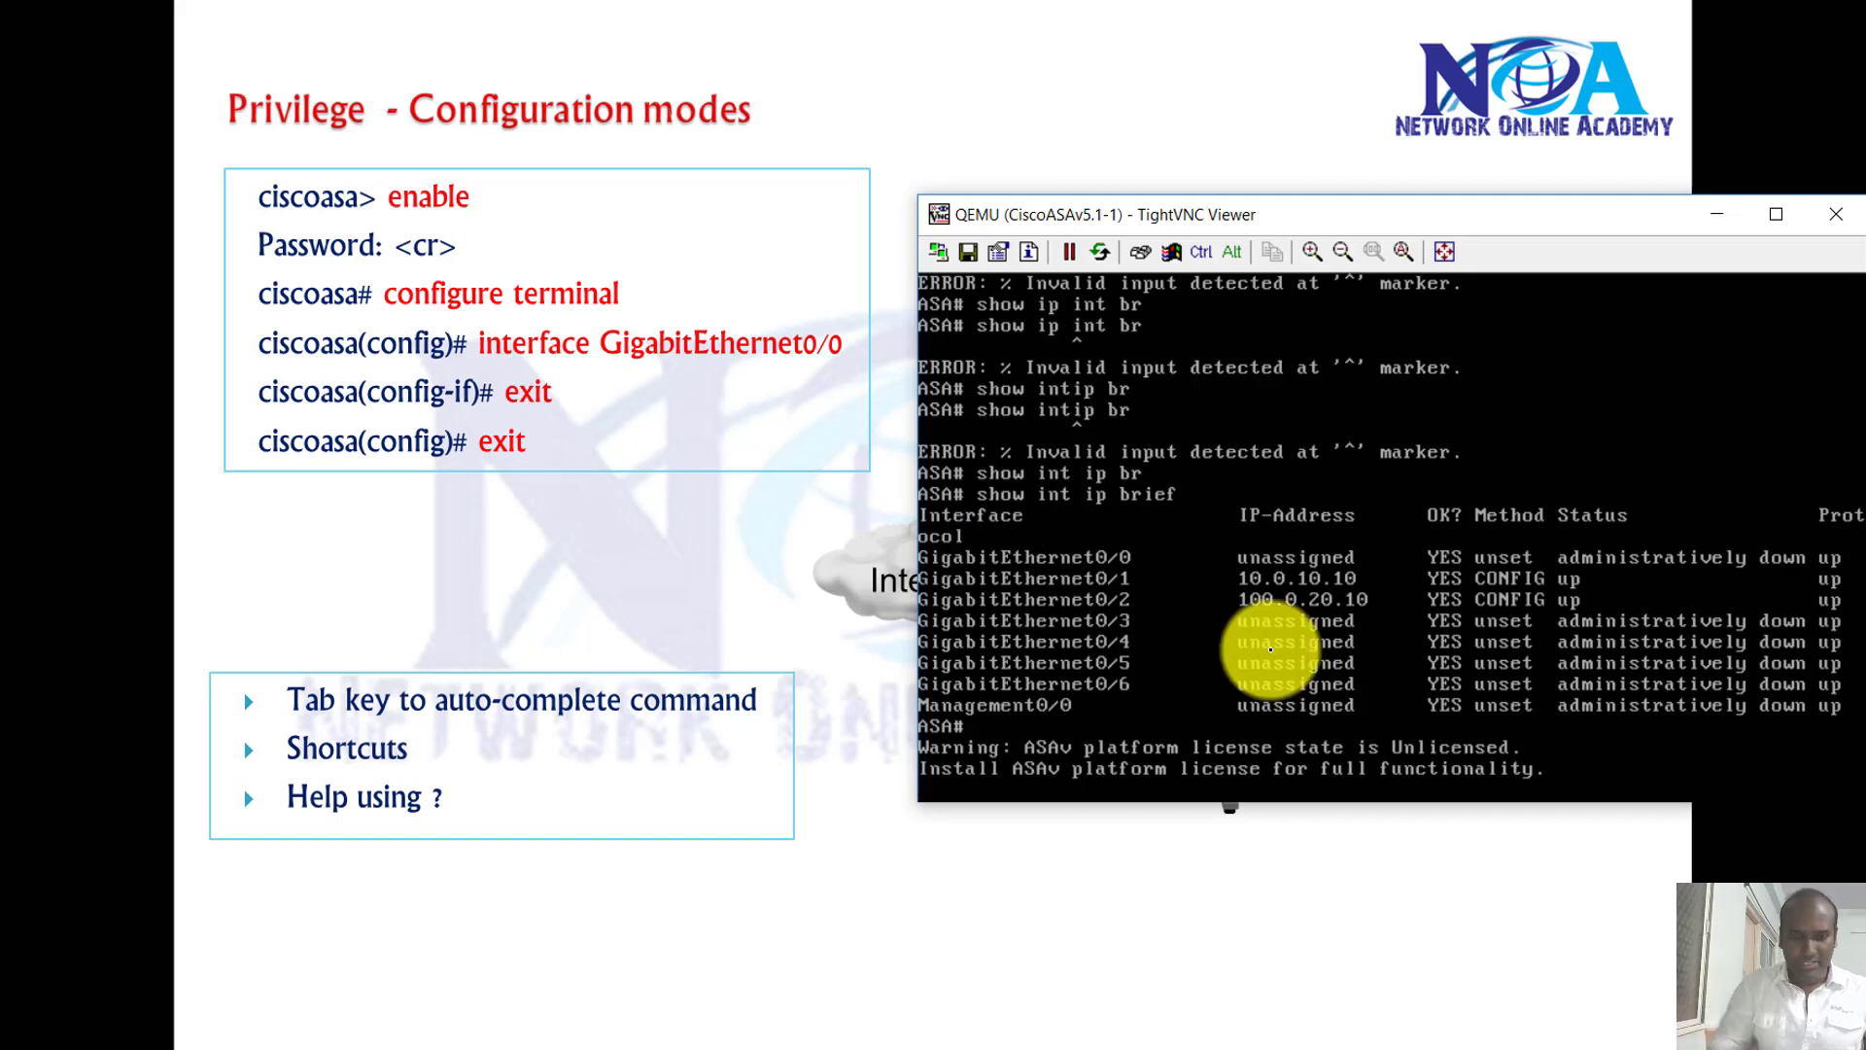
Log off with exit, then re-enter privileged mode using enable and a blank password
{"action": "key", "text": "Return"}
{"action": "key", "text": "Return"}
{"action": "key", "text": "Return"}
{"action": "key", "text": "Return"}
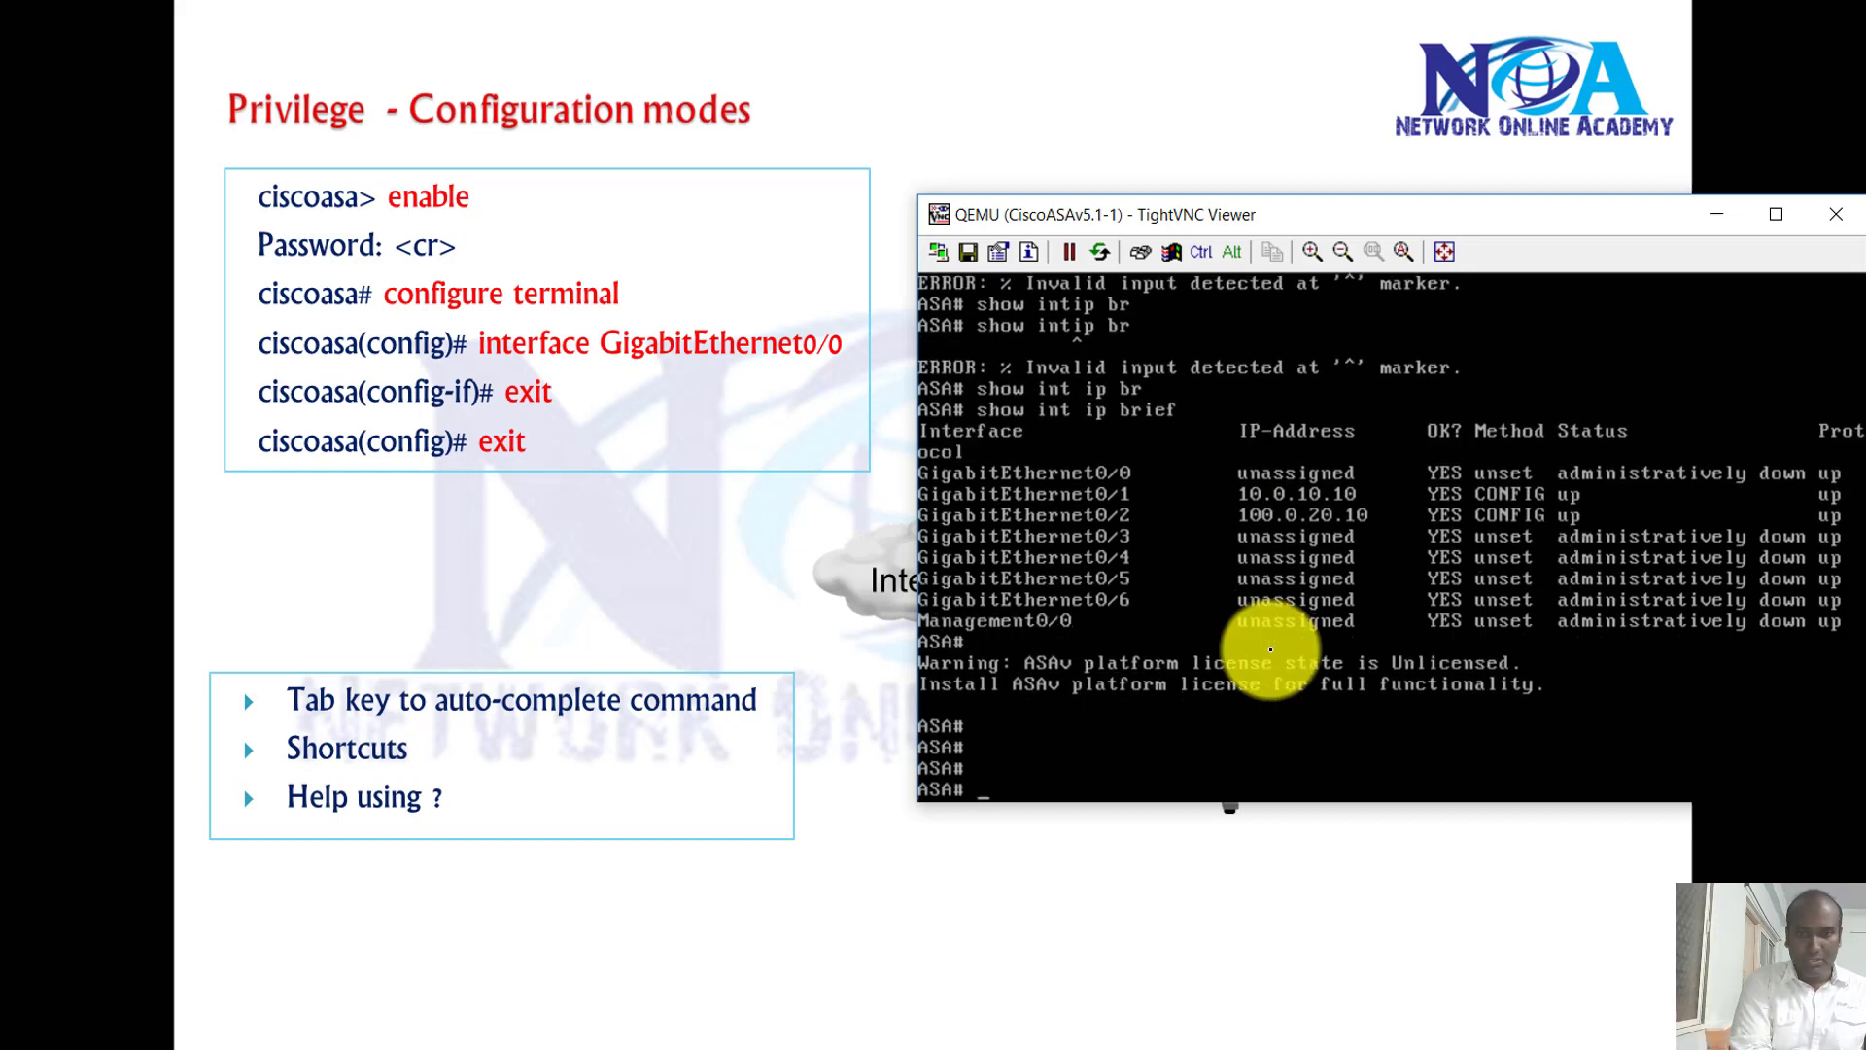
{"action": "type", "text": "exit"}
{"action": "key", "text": "Return"}
{"action": "key", "text": "Return"}
{"action": "key", "text": "Return"}
{"action": "key", "text": "Return"}
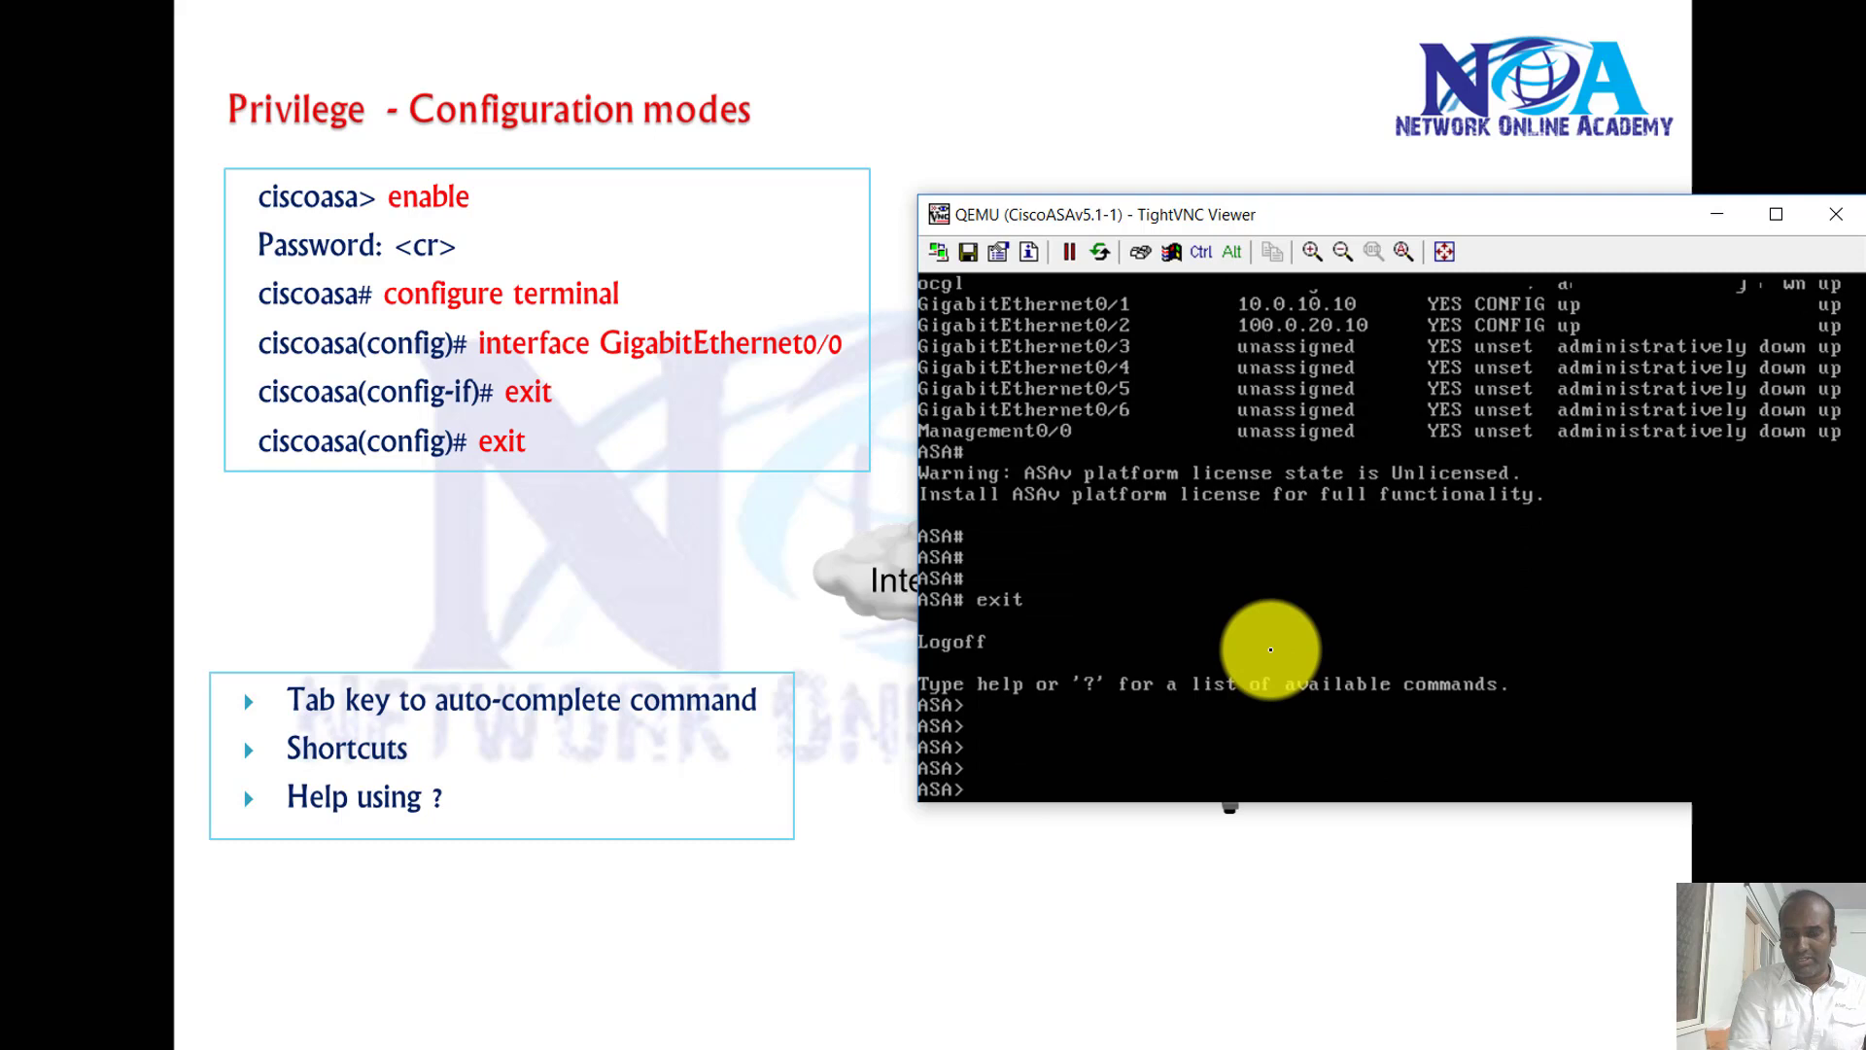
{"action": "type", "text": "en"}
{"action": "key", "text": "Tab"}
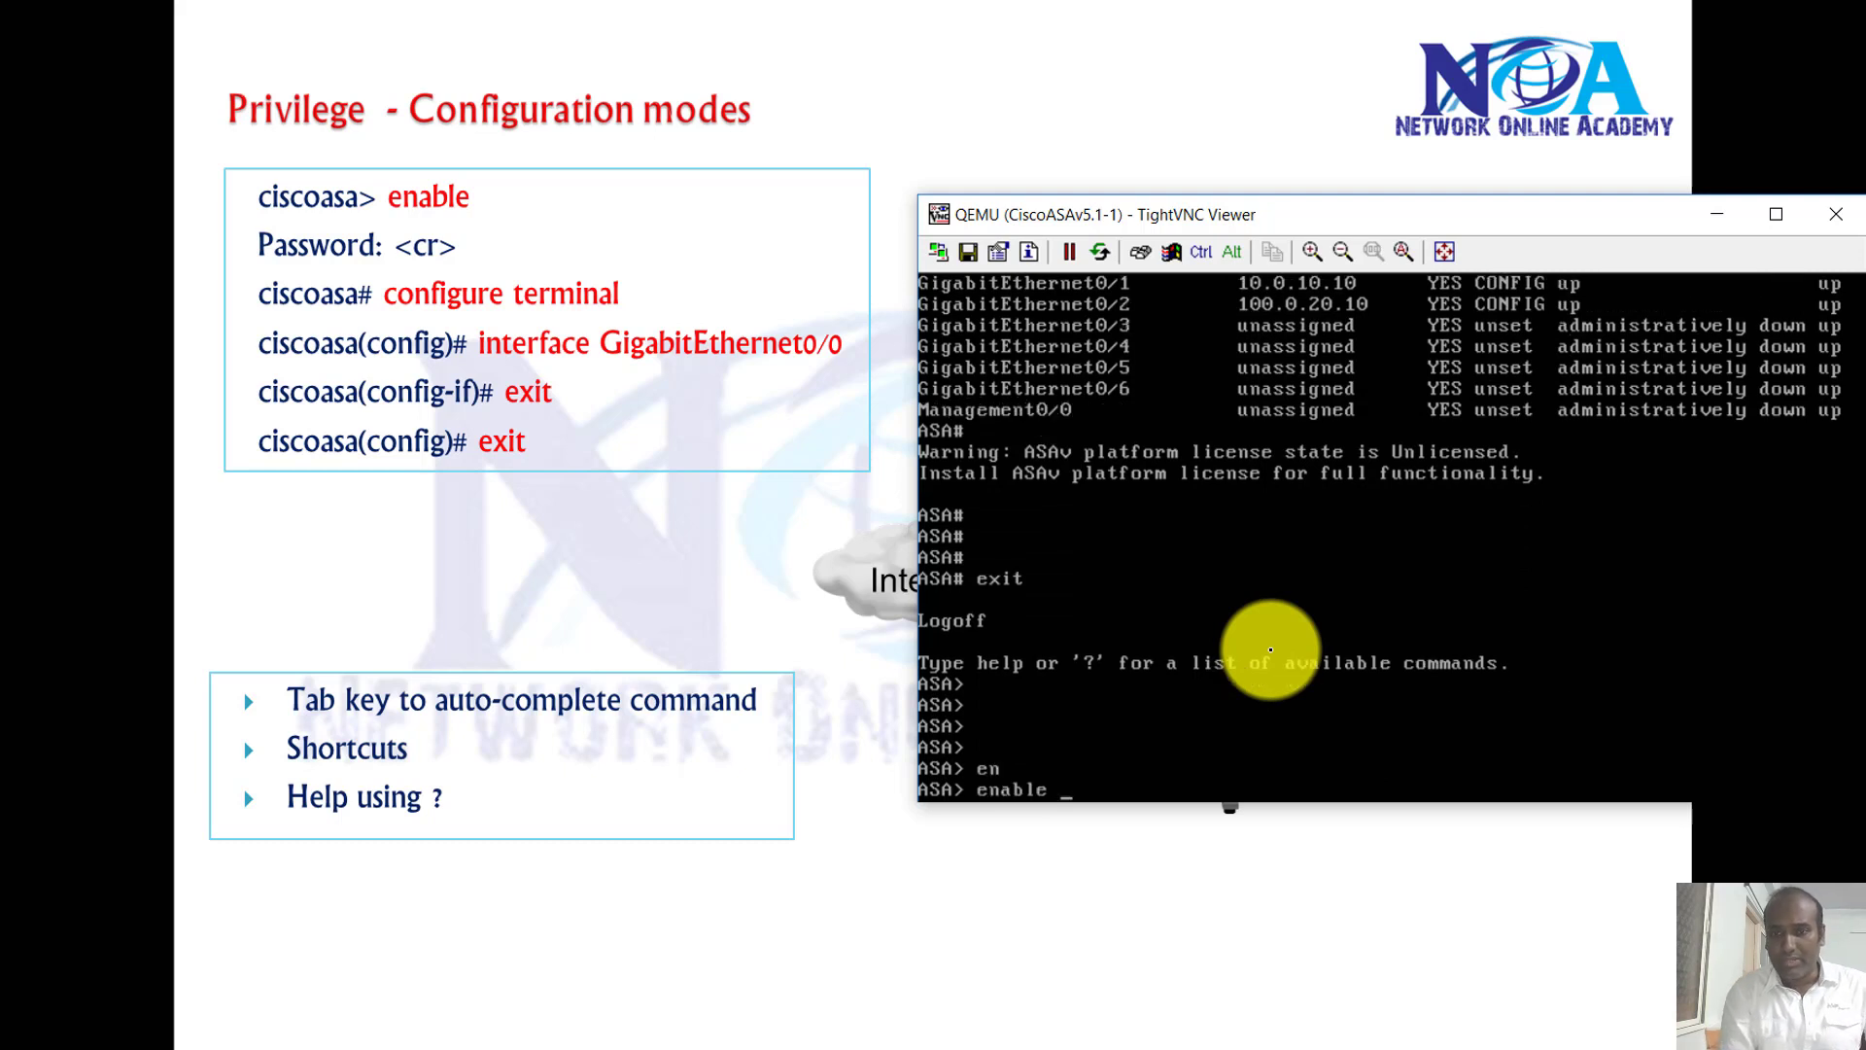
{"action": "key", "text": "Return"}
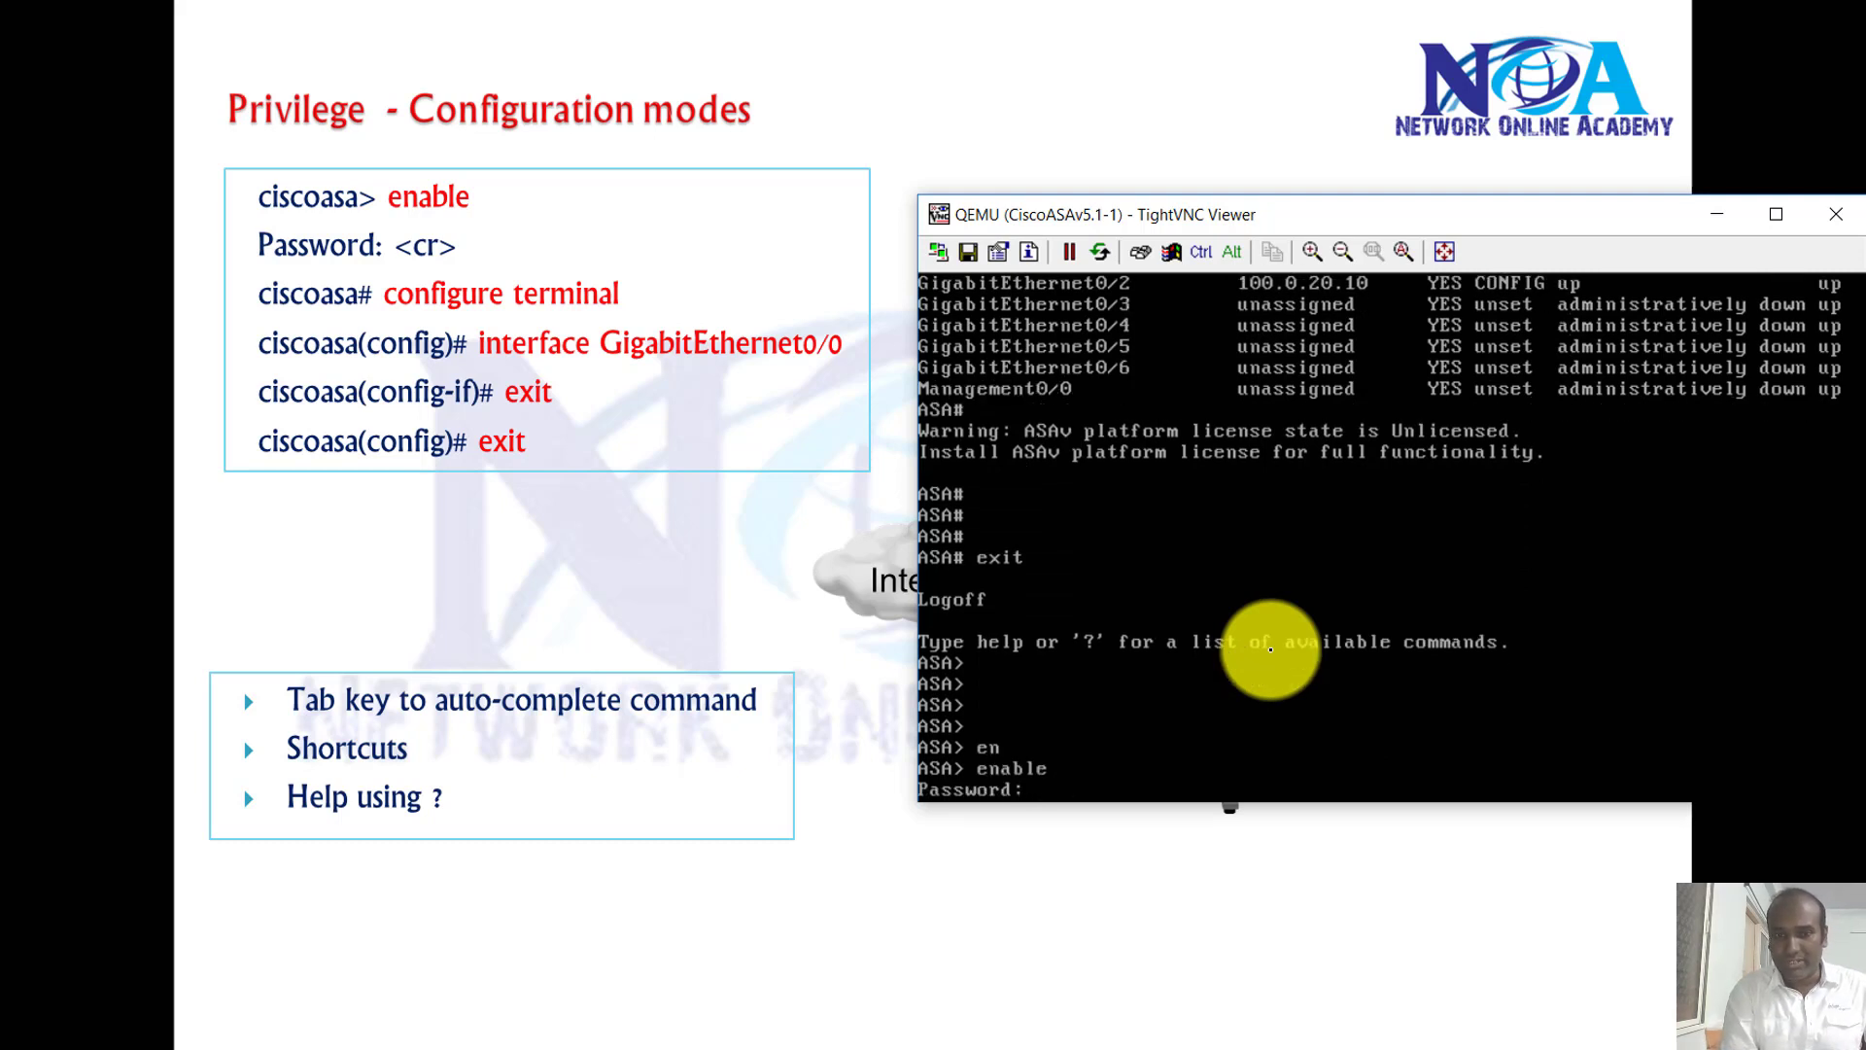
{"action": "key", "text": "Return"}
{"action": "key", "text": "Return"}
{"action": "key", "text": "Return"}
{"action": "key", "text": "Return"}
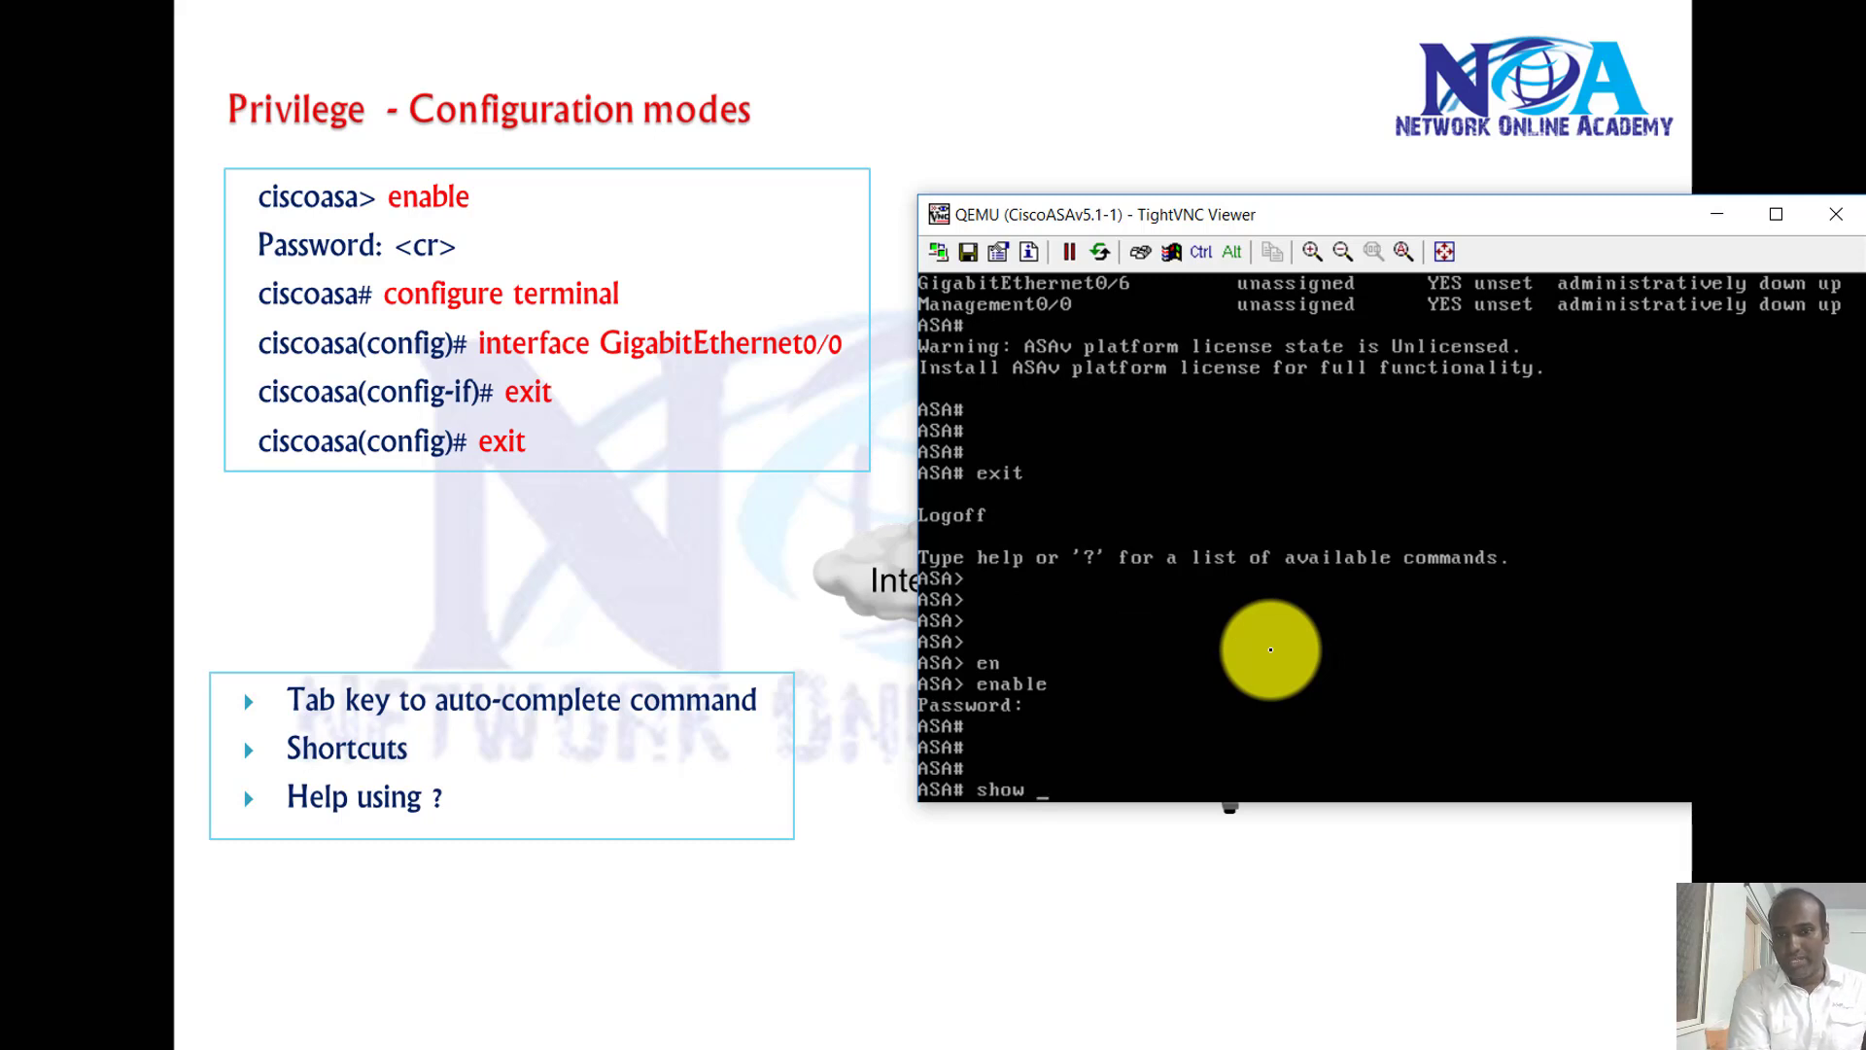
Display the interface IP summary with show int ip brief
{"action": "type", "text": "show int ip br"}
{"action": "key", "text": "Tab"}
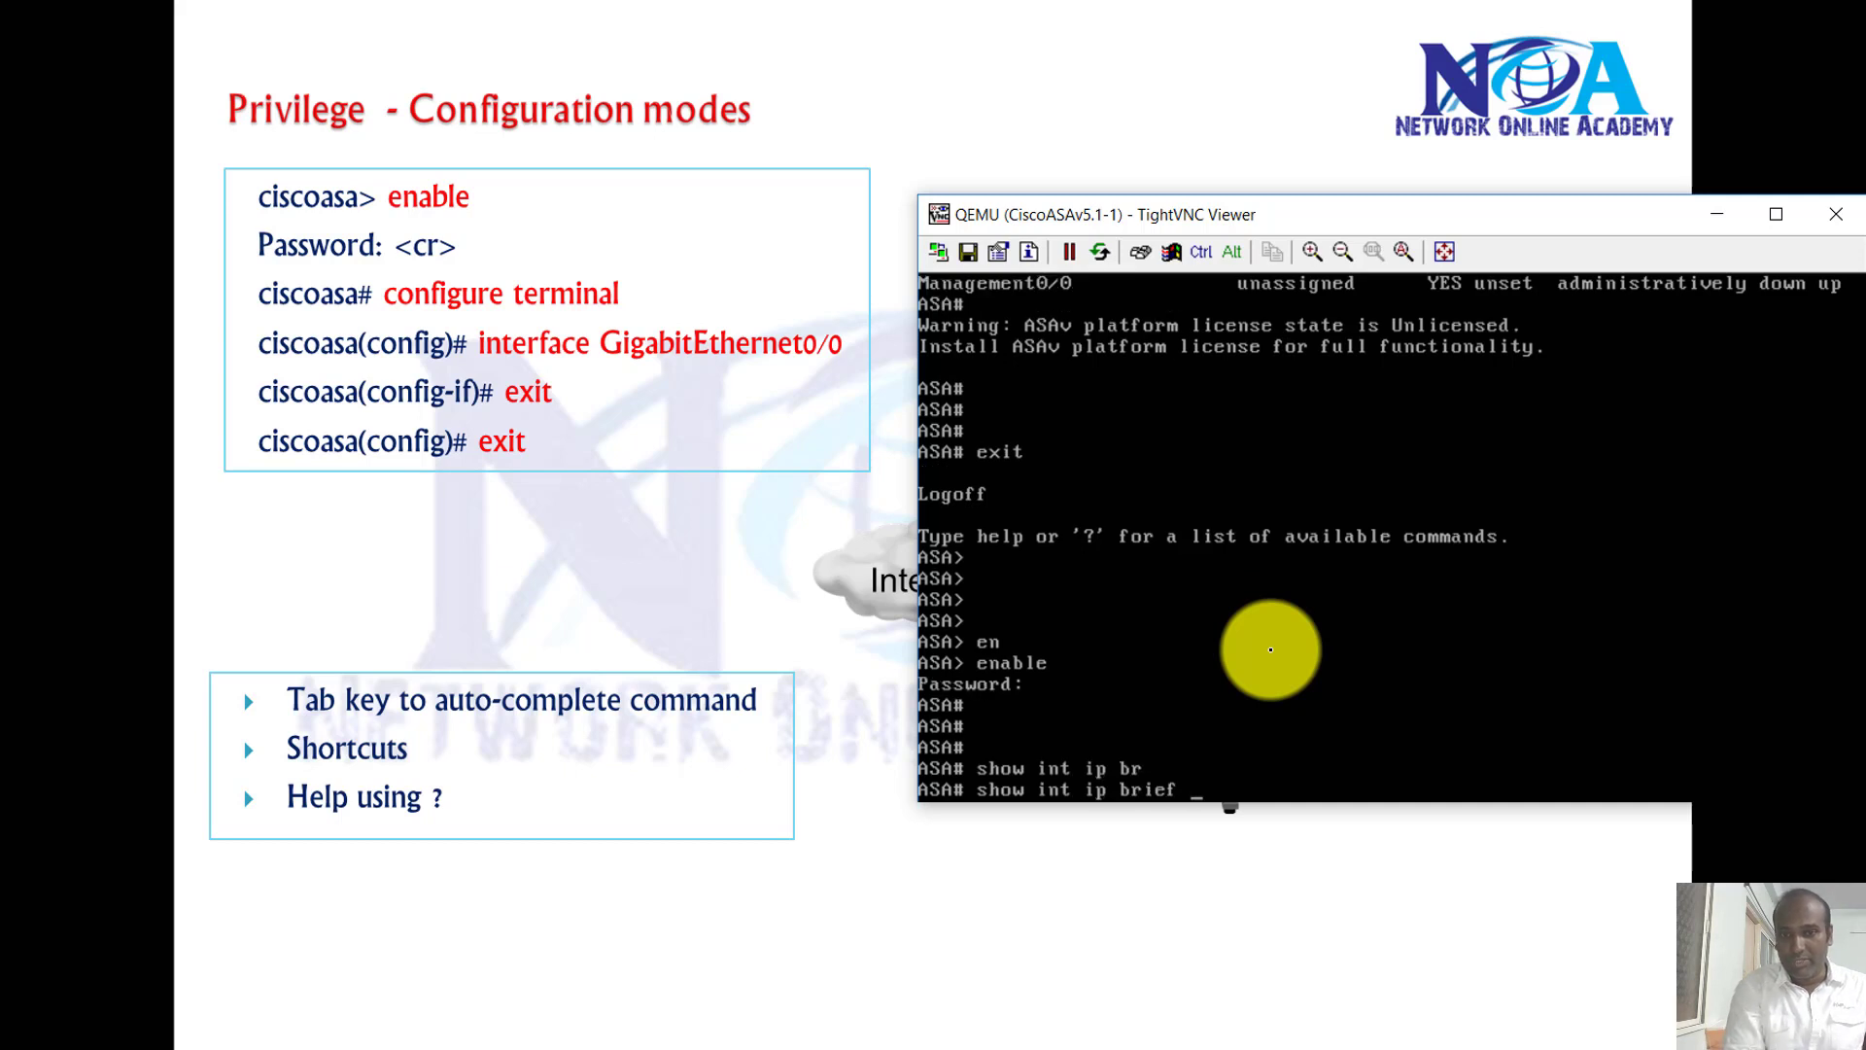
{"action": "key", "text": "Return"}
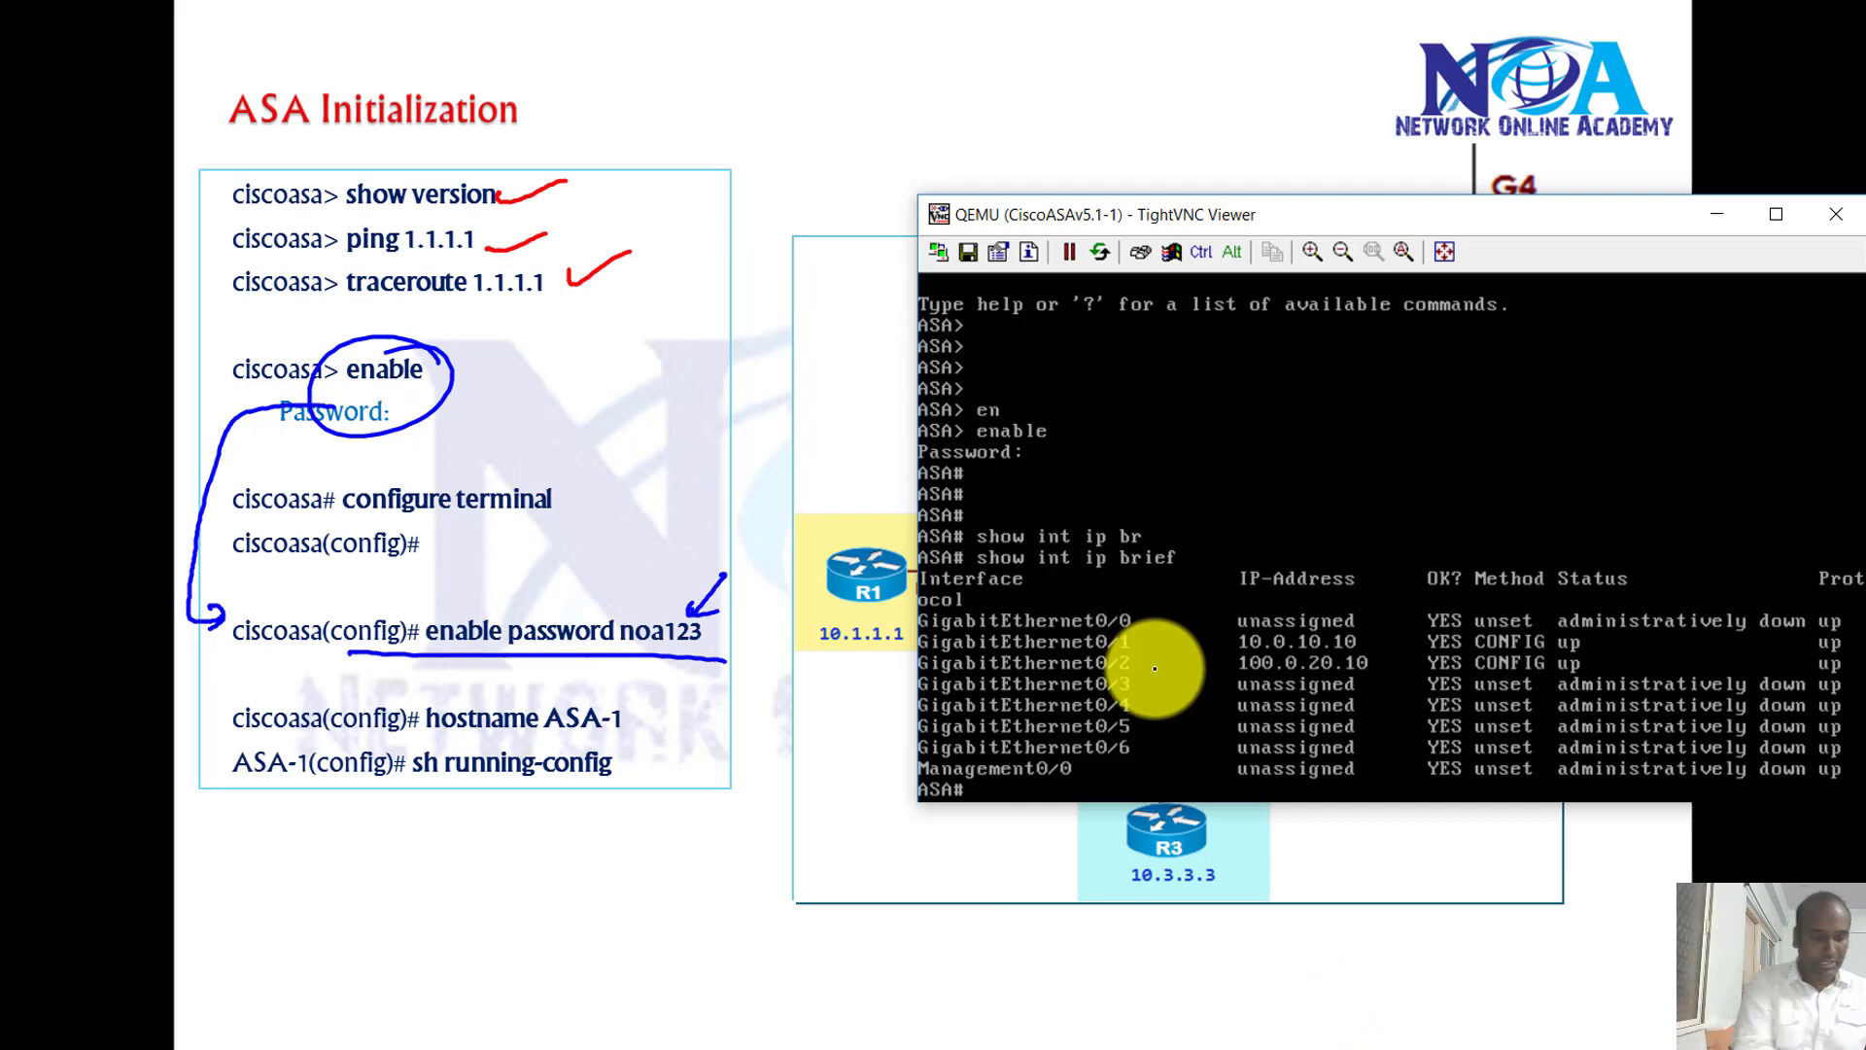
Enter conf t mode and query enable's options to reveal the password keyword
{"action": "type", "text": "conf t"}
{"action": "key", "text": "Return"}
{"action": "type", "text": "ena"}
{"action": "key", "text": "Tab"}
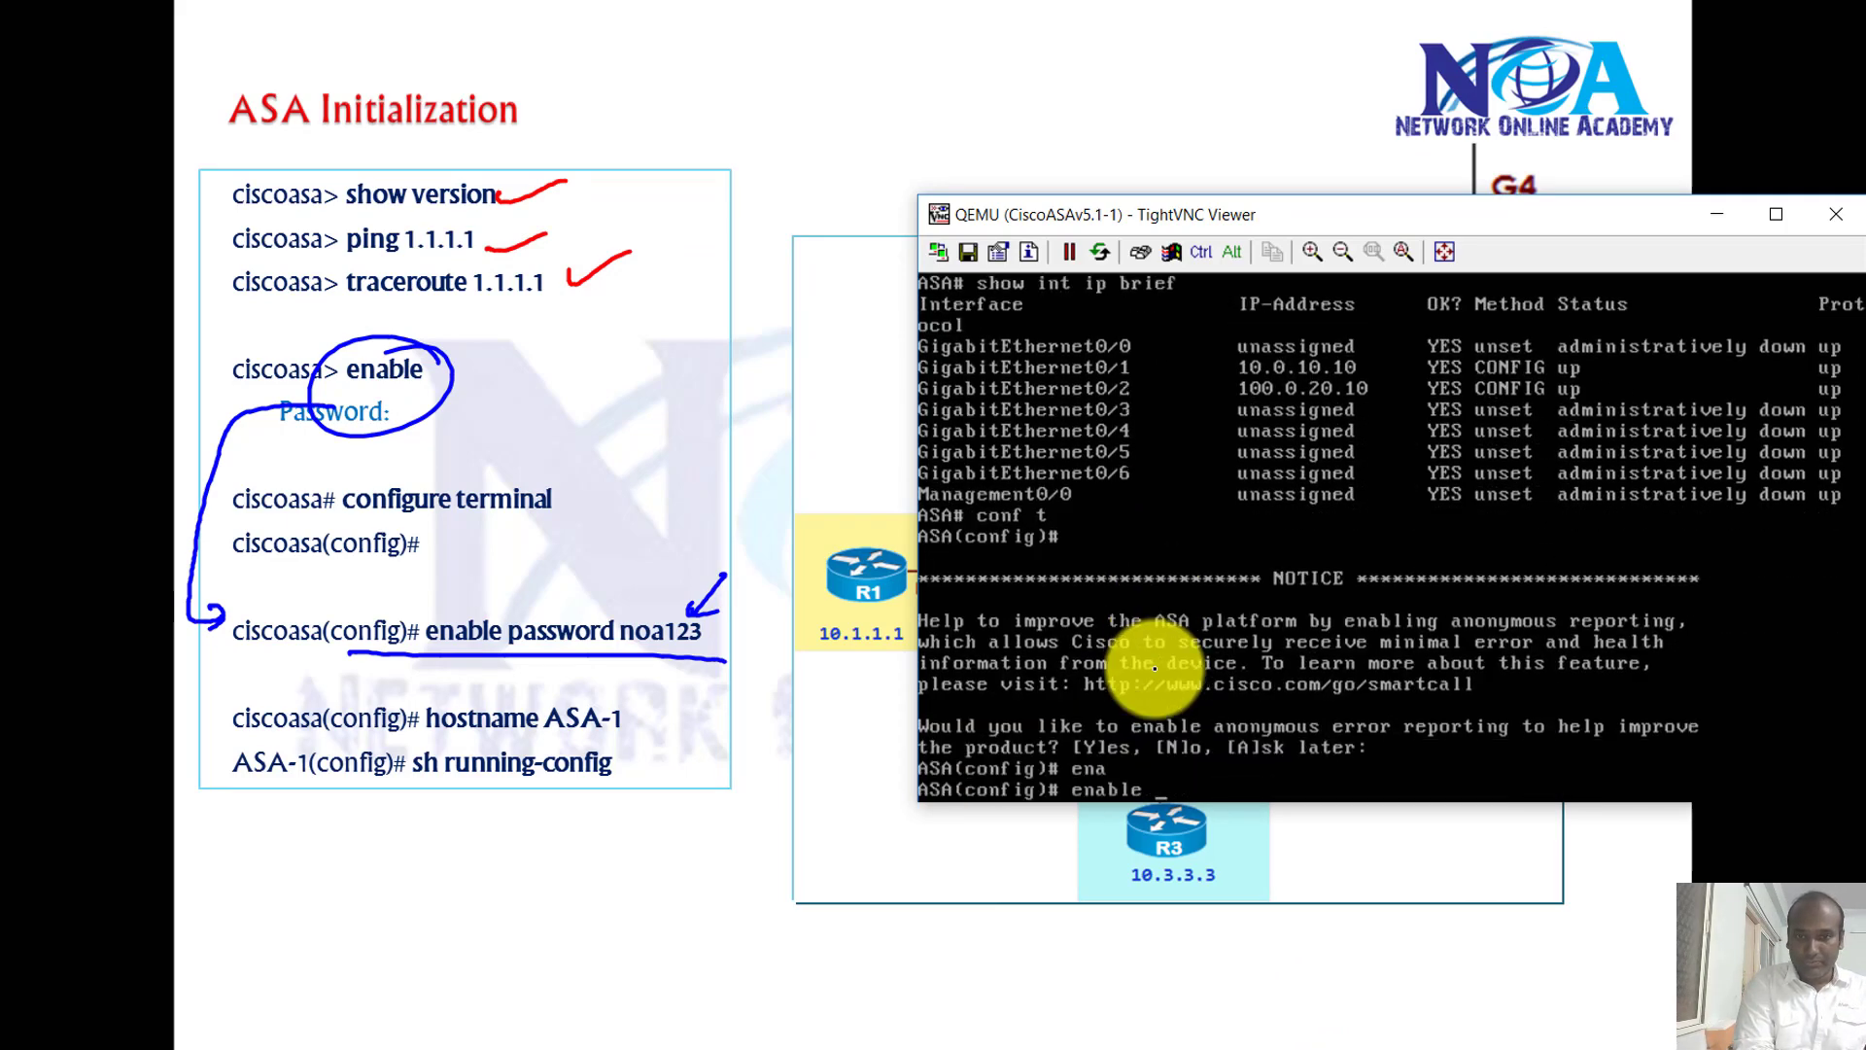
{"action": "type", "text": "se"}
{"action": "key", "text": "Tab"}
{"action": "type", "text": "?"}
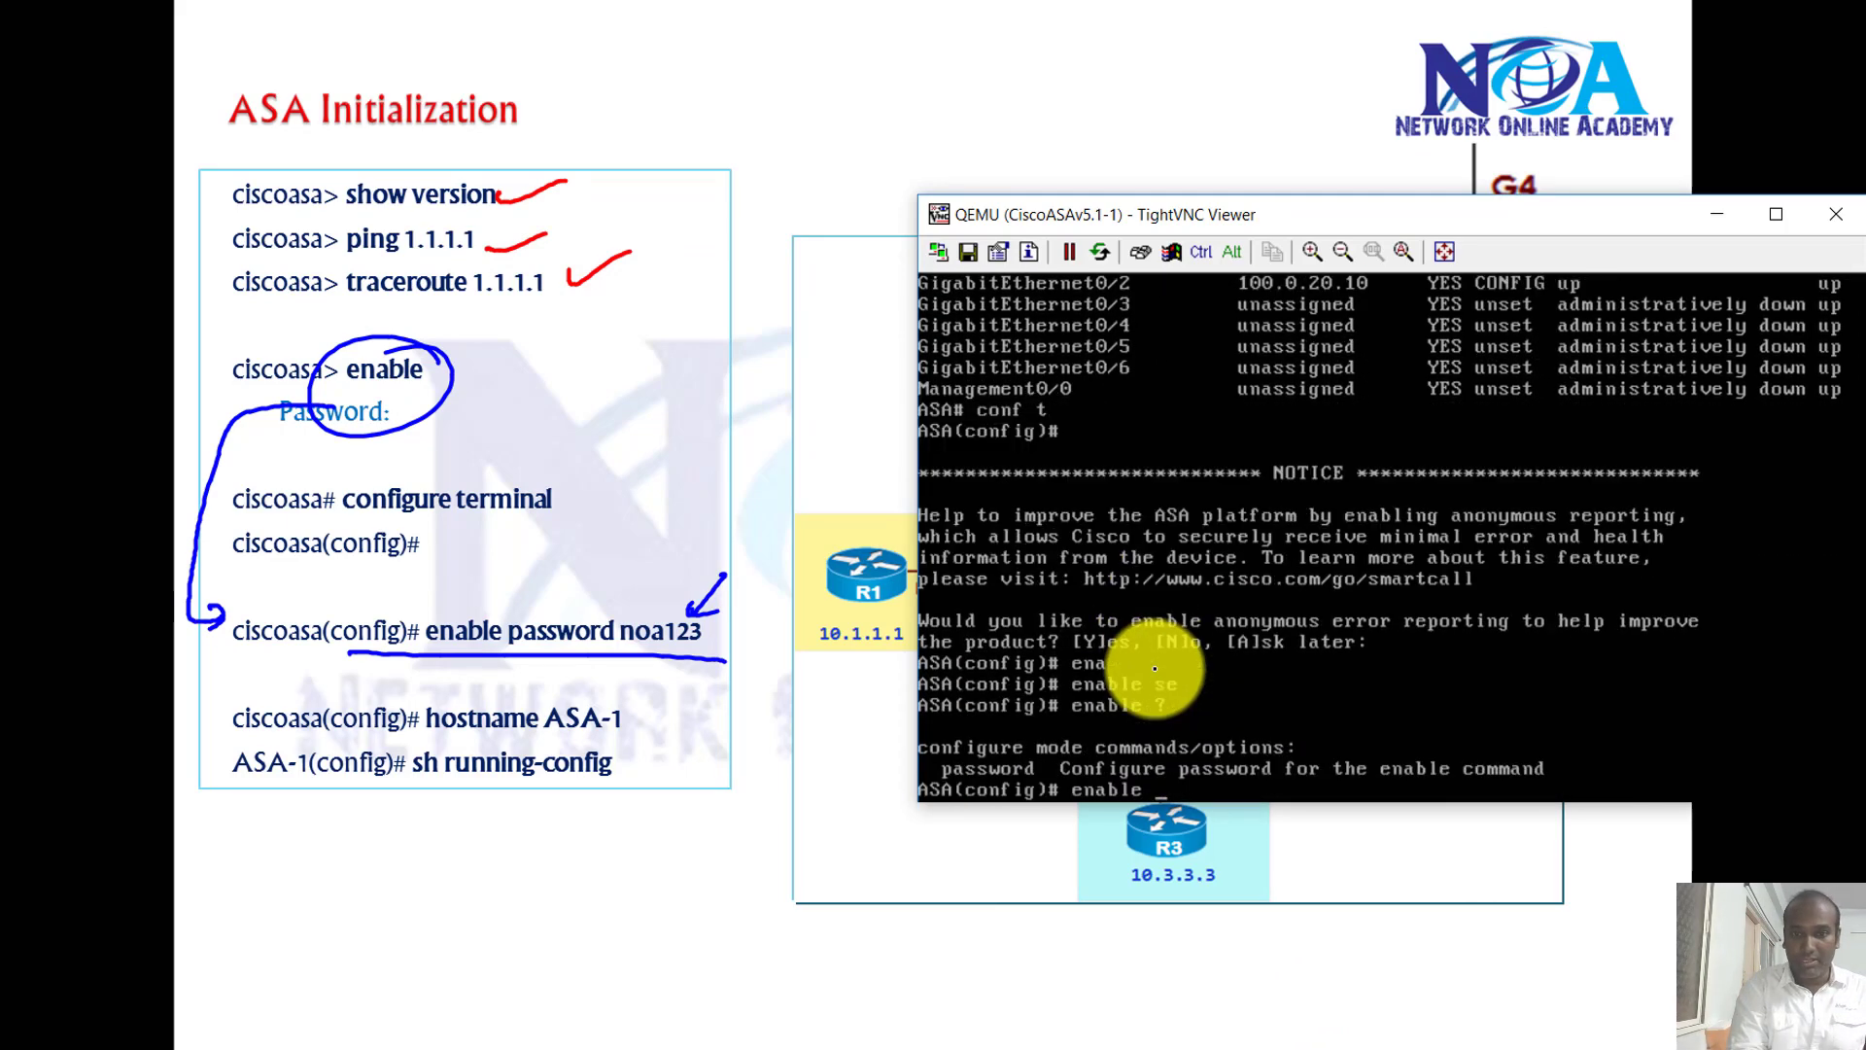
{"action": "type", "text": "pas"}
{"action": "key", "text": "Tab"}
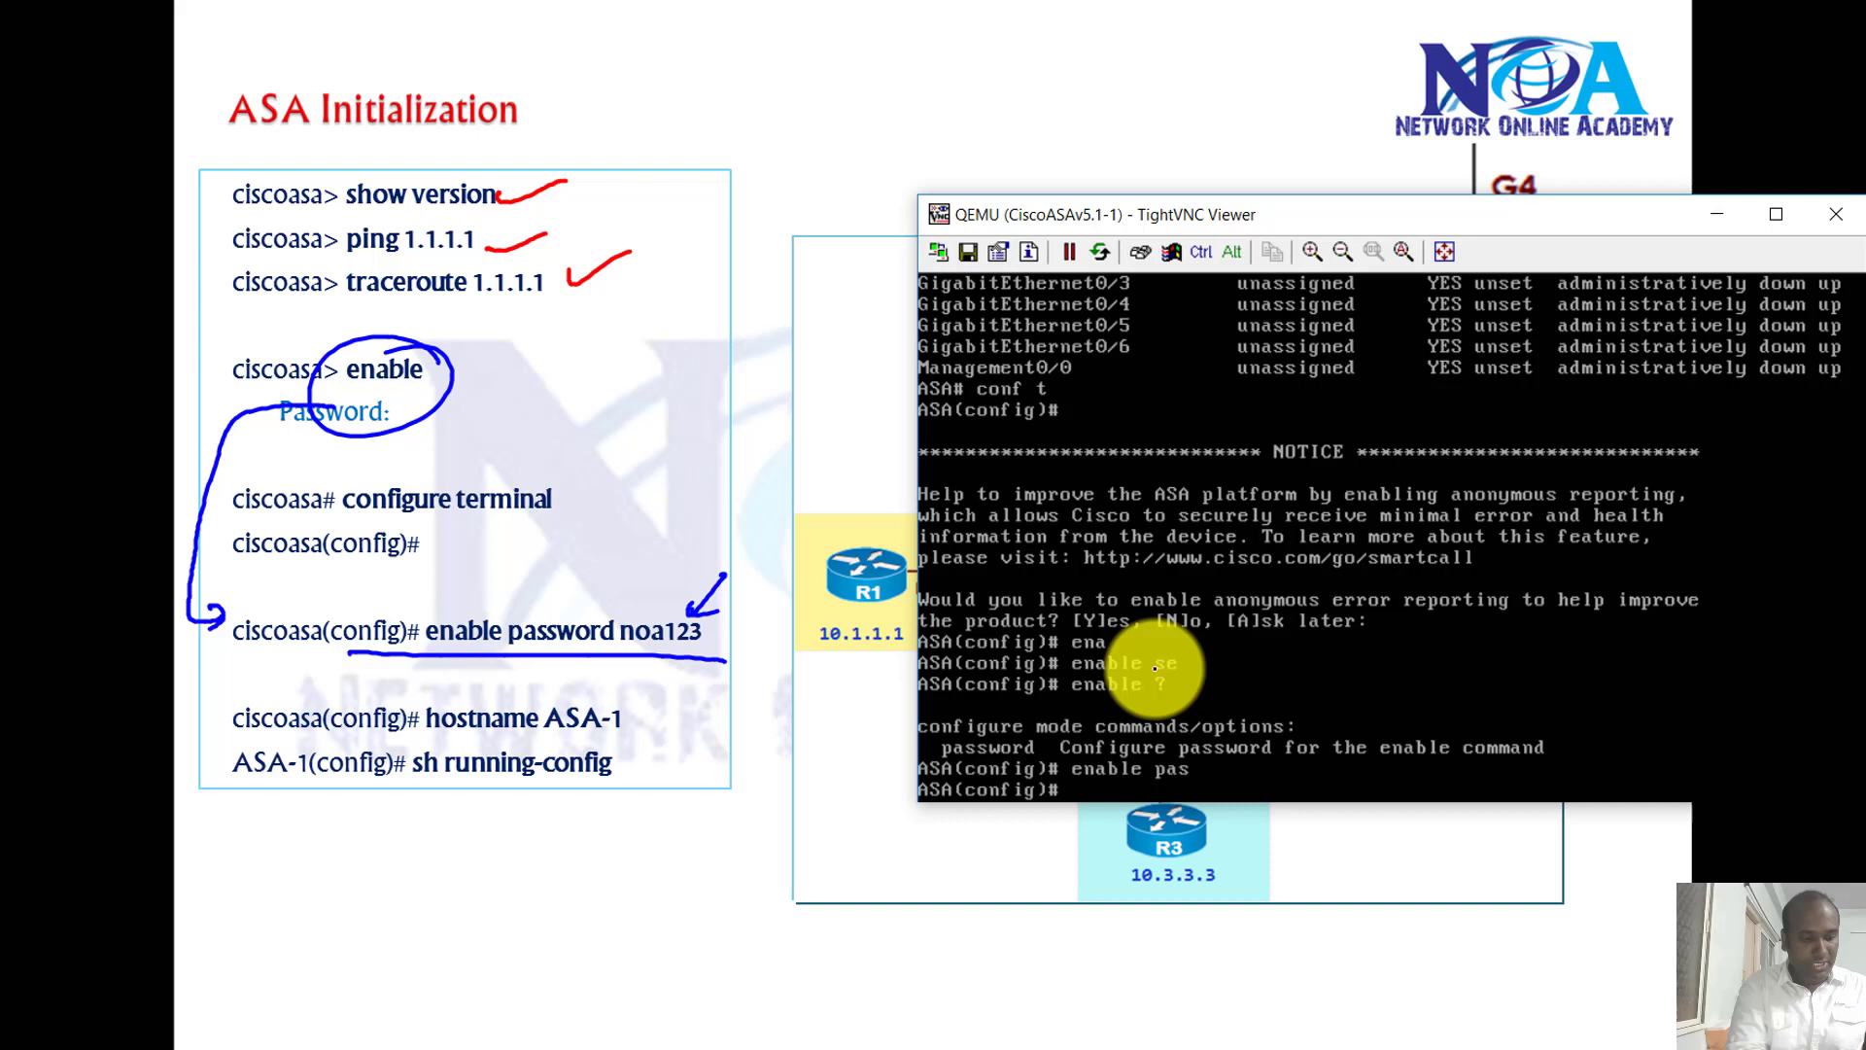
{"action": "key", "text": "Tab"}
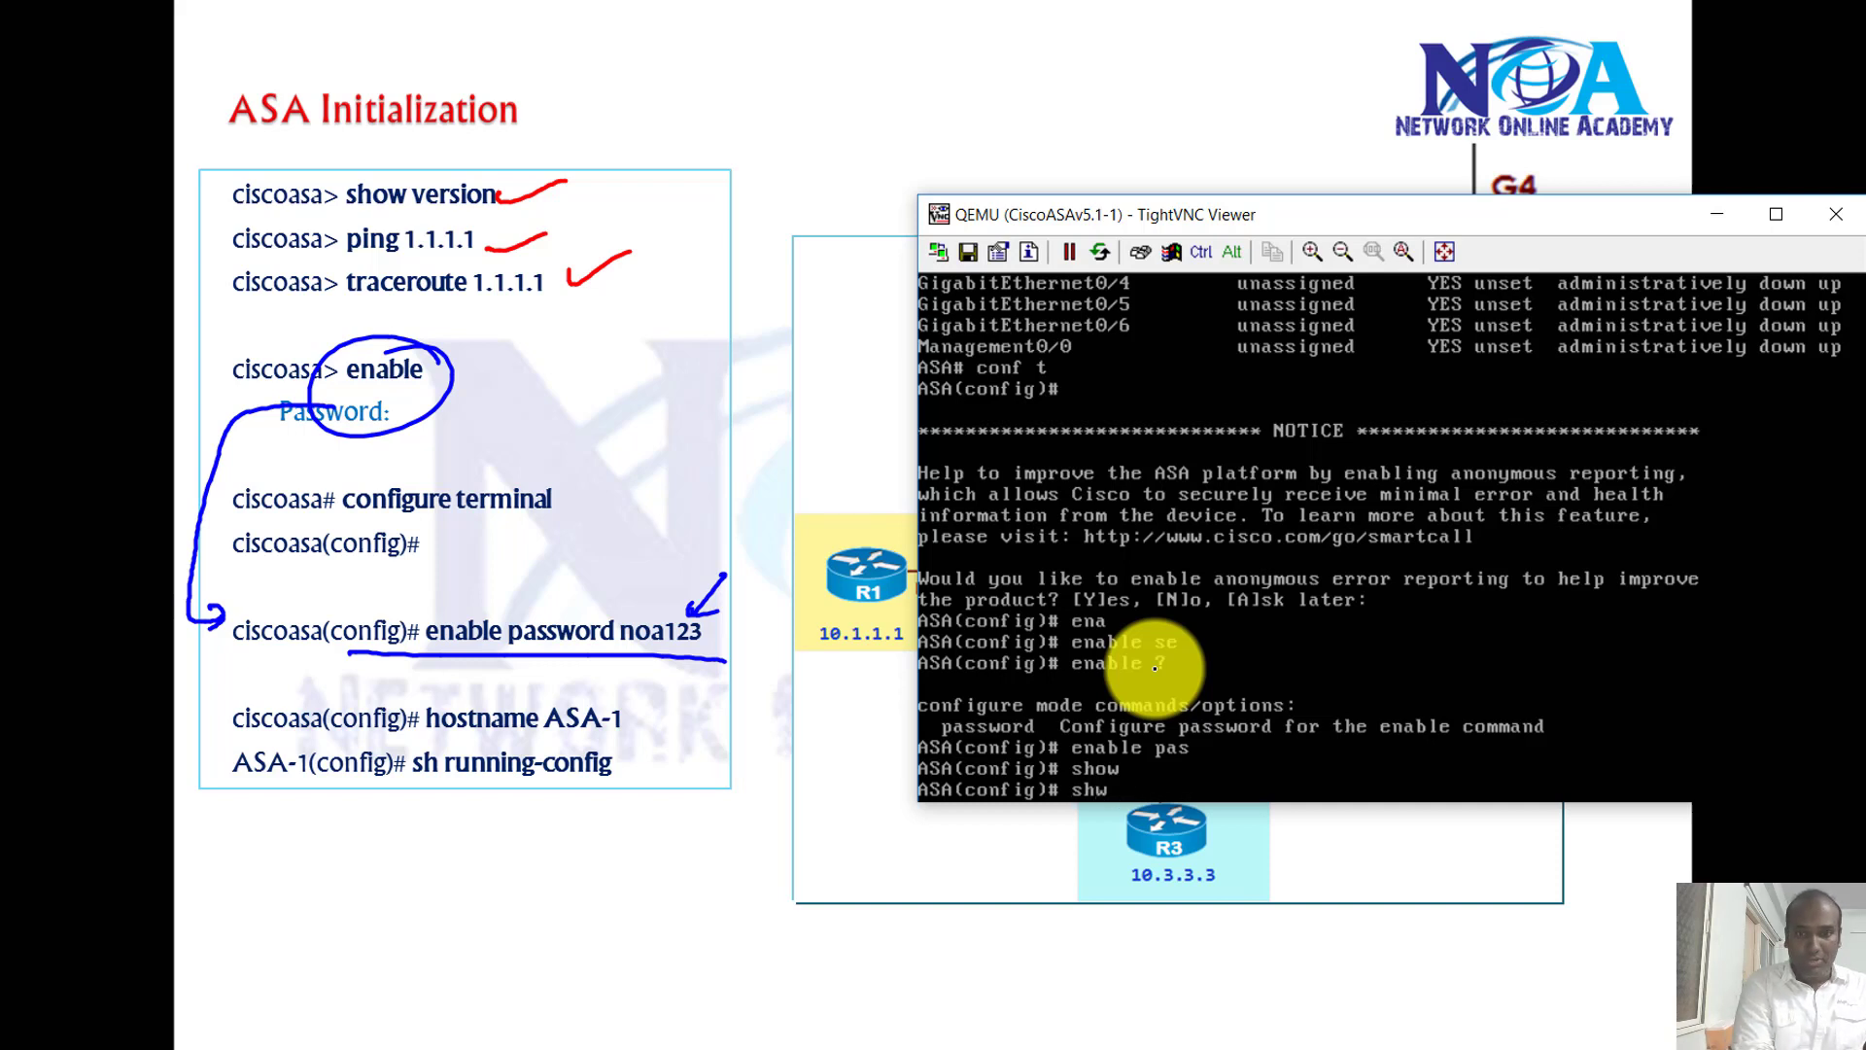
Page through the show ? option list, briefly marking up the More prompt, then quit with q
{"action": "type", "text": "w ?"}
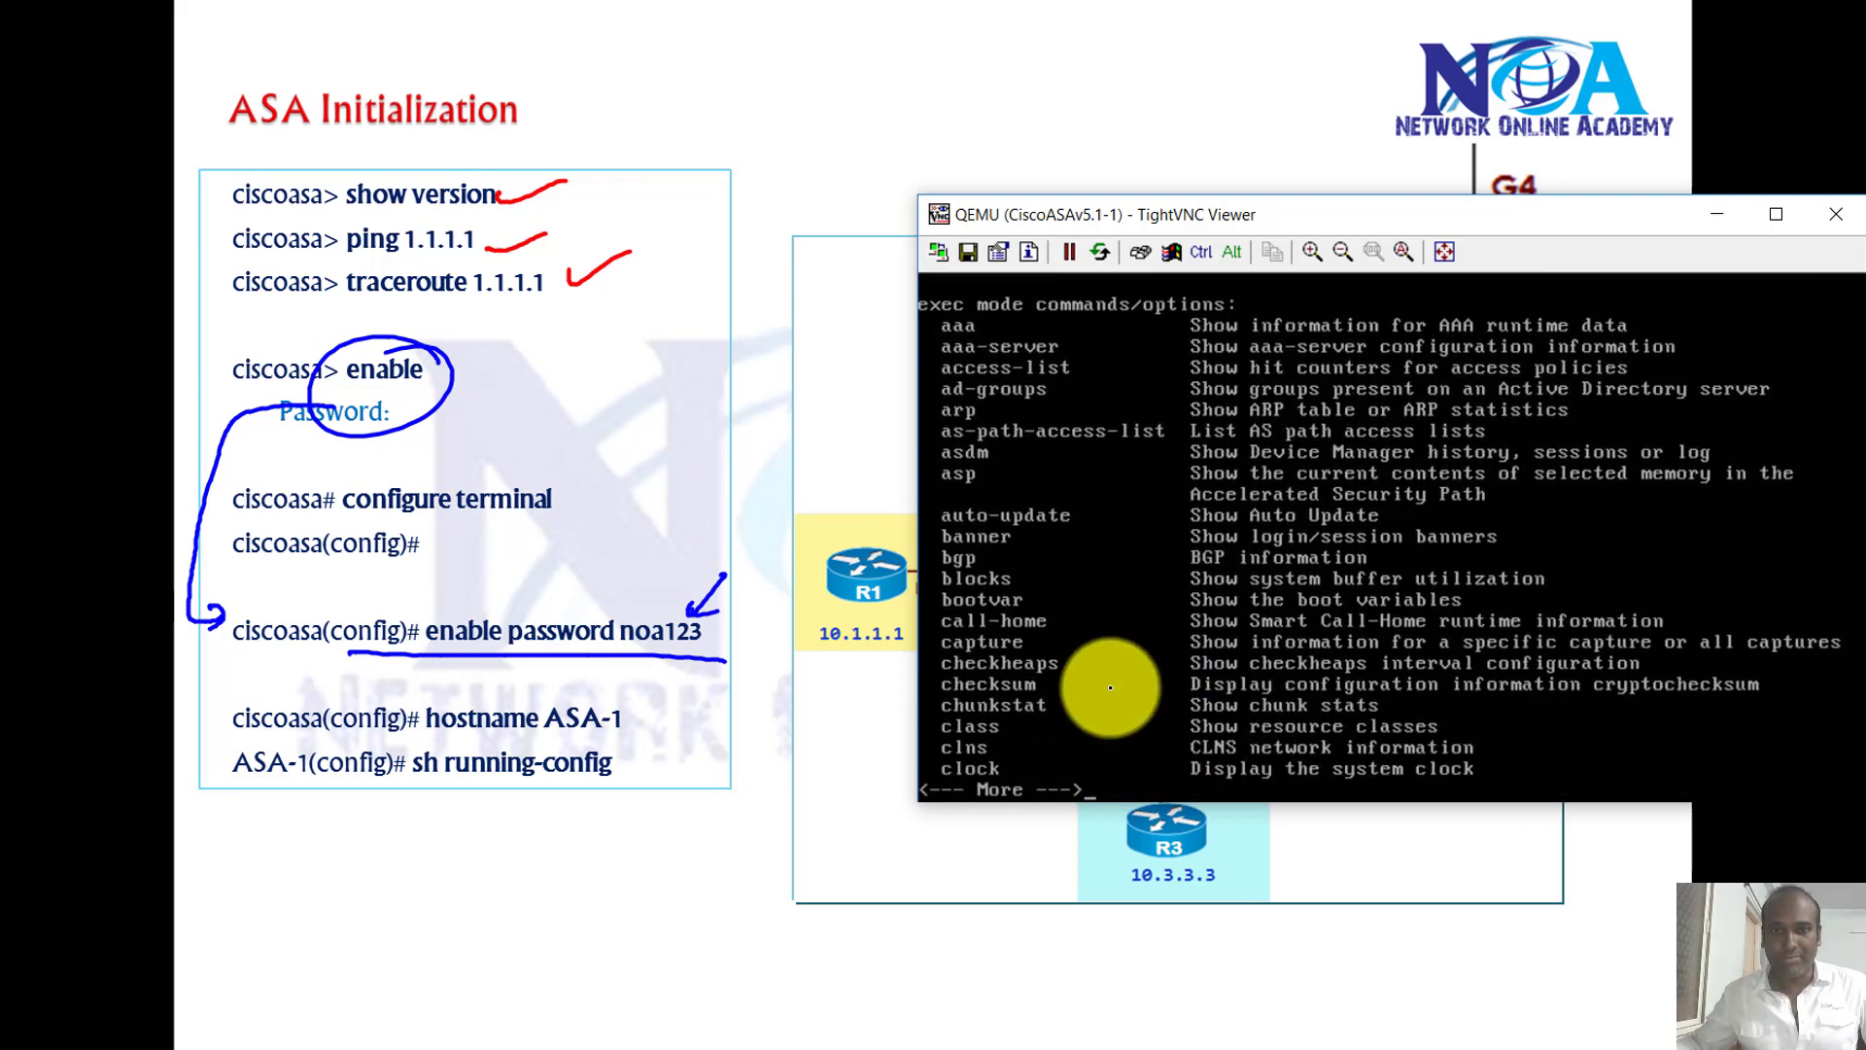
{"action": "key", "text": "space"}
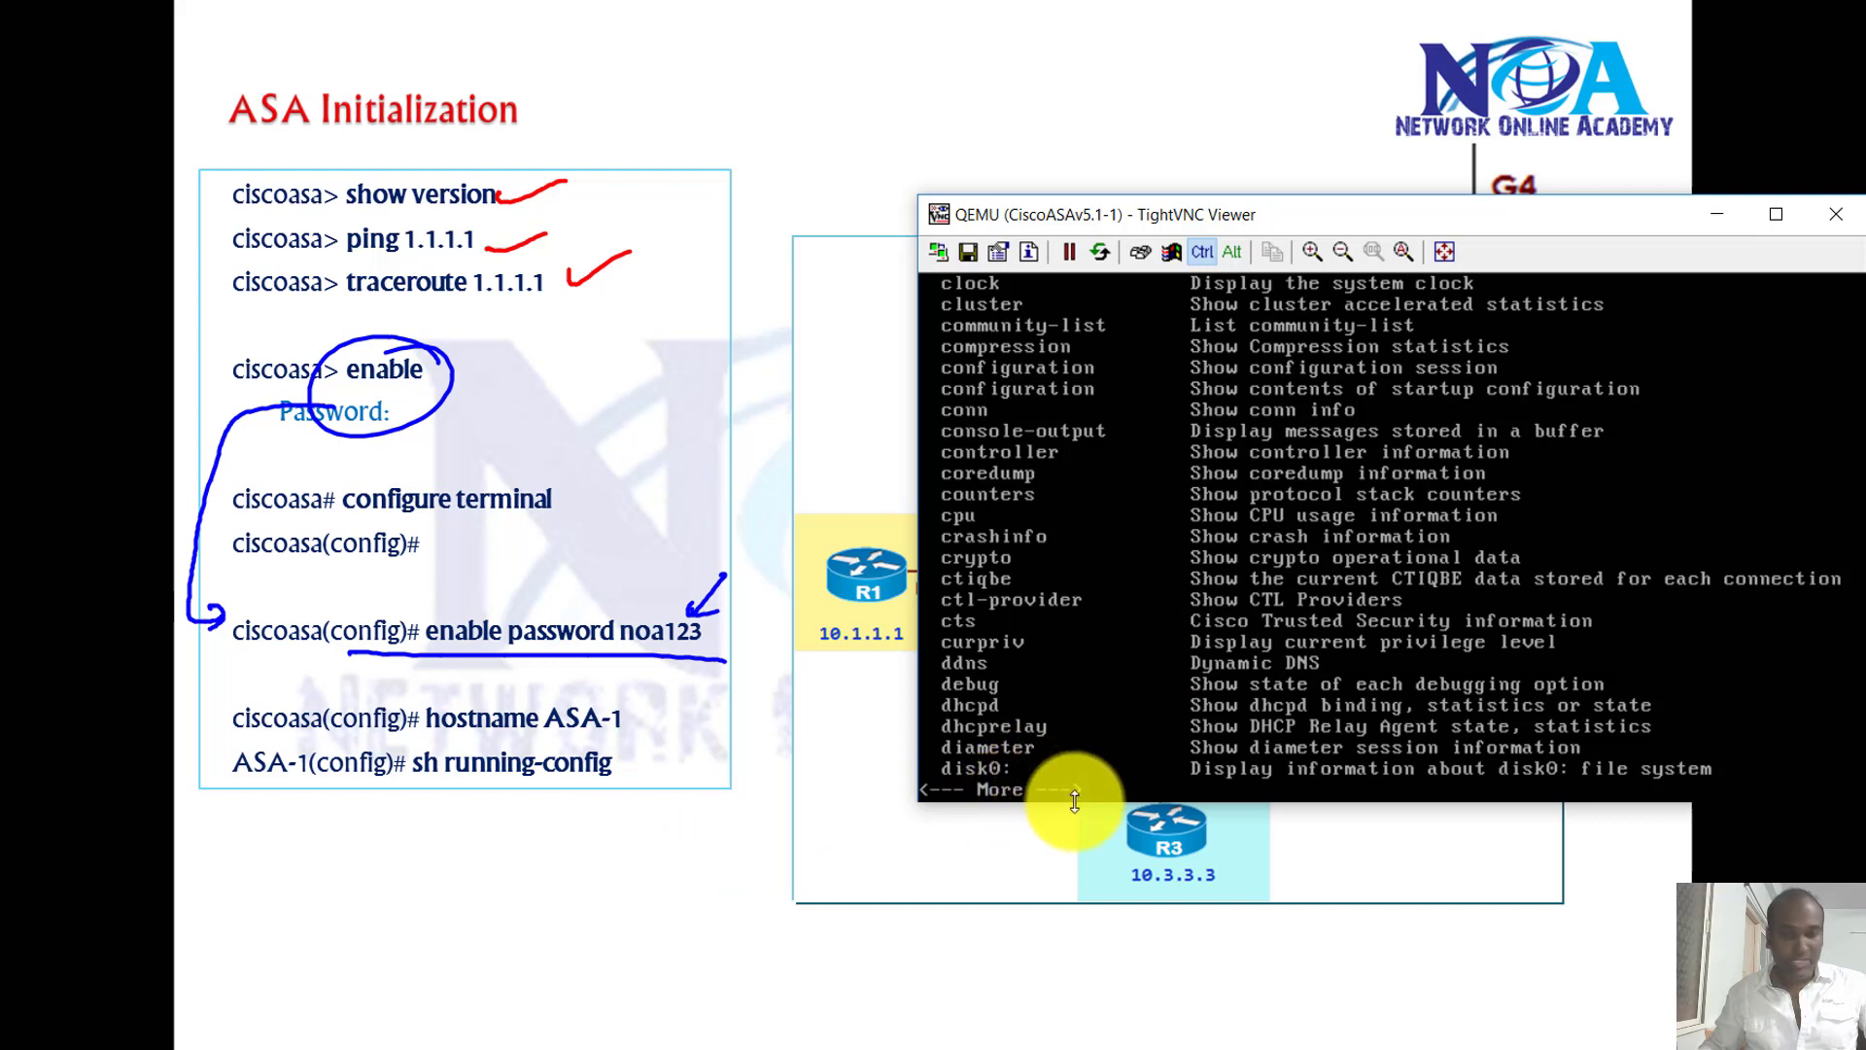
{"action": "mouse_move", "coordinate": [926, 813]}
{"action": "left_mouse_down"}
{"action": "mouse_move", "coordinate": [1001, 791]}
{"action": "mouse_move", "coordinate": [1029, 820]}
{"action": "mouse_move", "coordinate": [935, 798]}
{"action": "mouse_move", "coordinate": [868, 831]}
{"action": "left_mouse_up"}
{"action": "mouse_move", "coordinate": [884, 811]}
{"action": "left_mouse_down"}
{"action": "mouse_move", "coordinate": [909, 826]}
{"action": "mouse_move", "coordinate": [816, 800]}
{"action": "mouse_move", "coordinate": [847, 815]}
{"action": "left_mouse_up"}
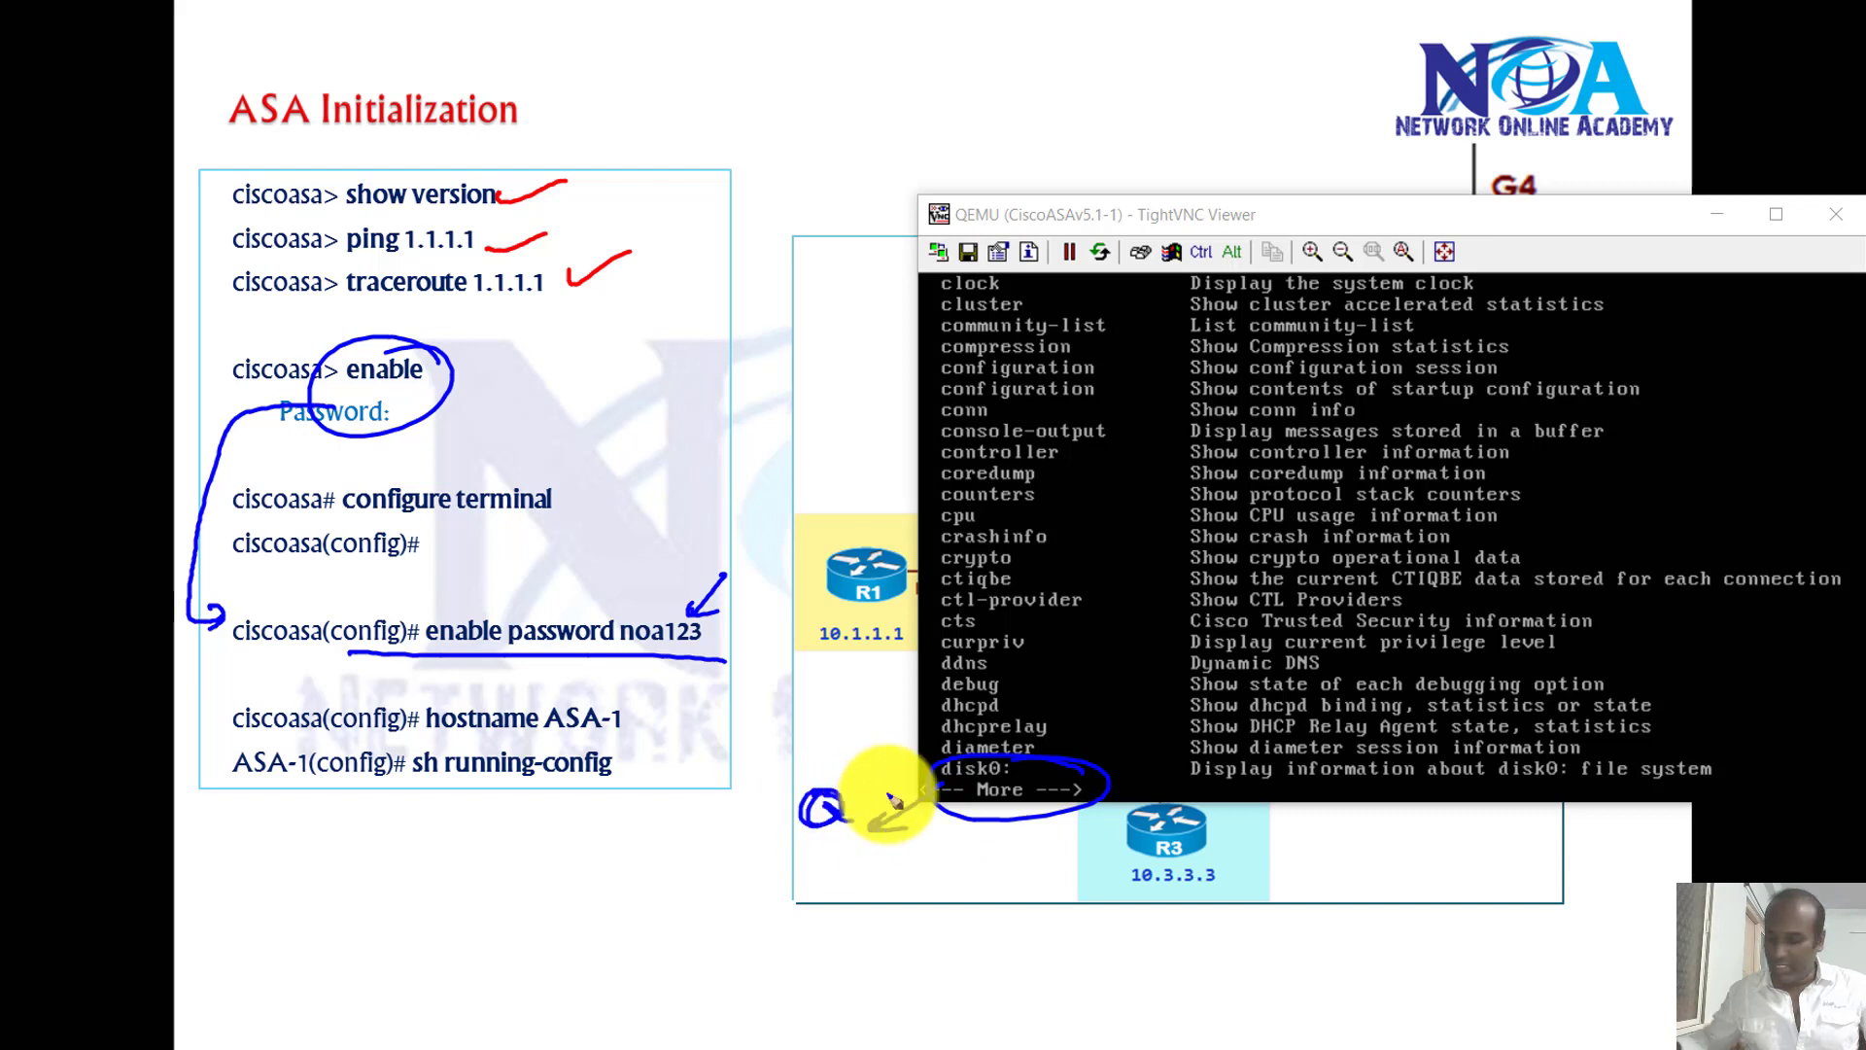
{"action": "key", "text": "Escape"}
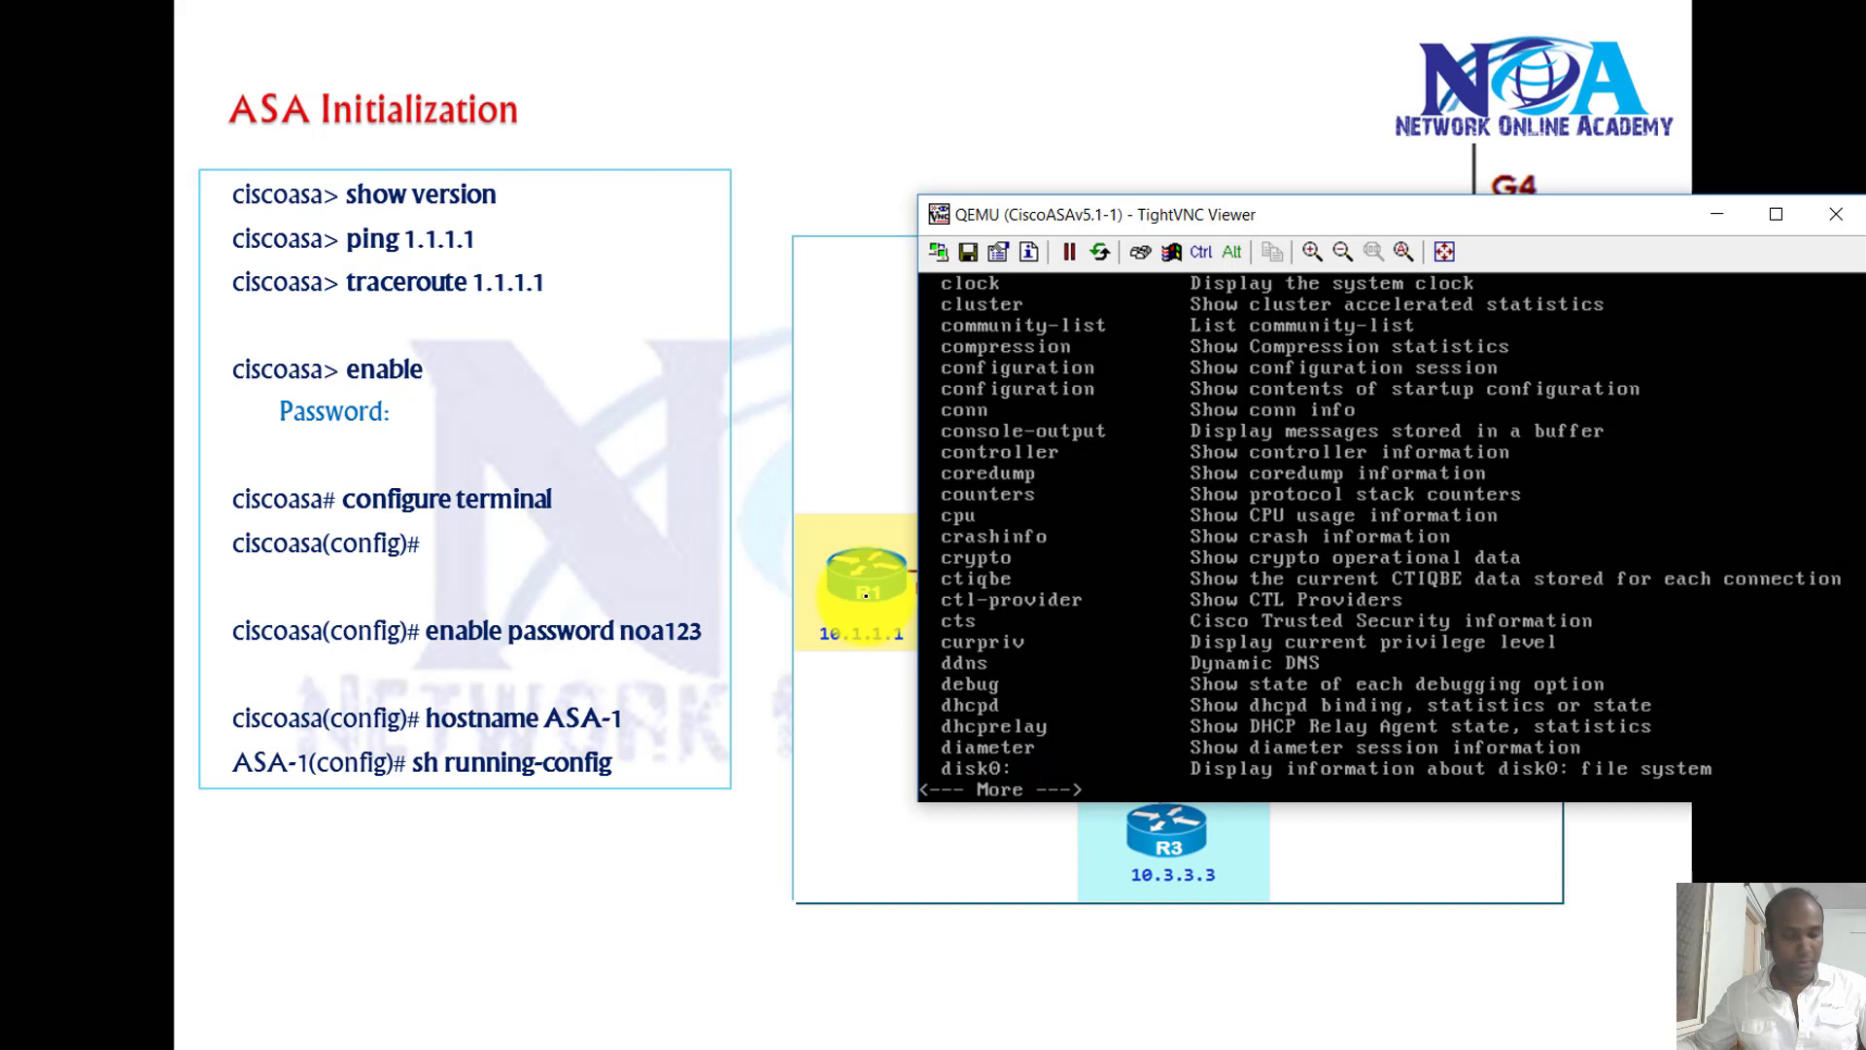
{"action": "key", "text": "q"}
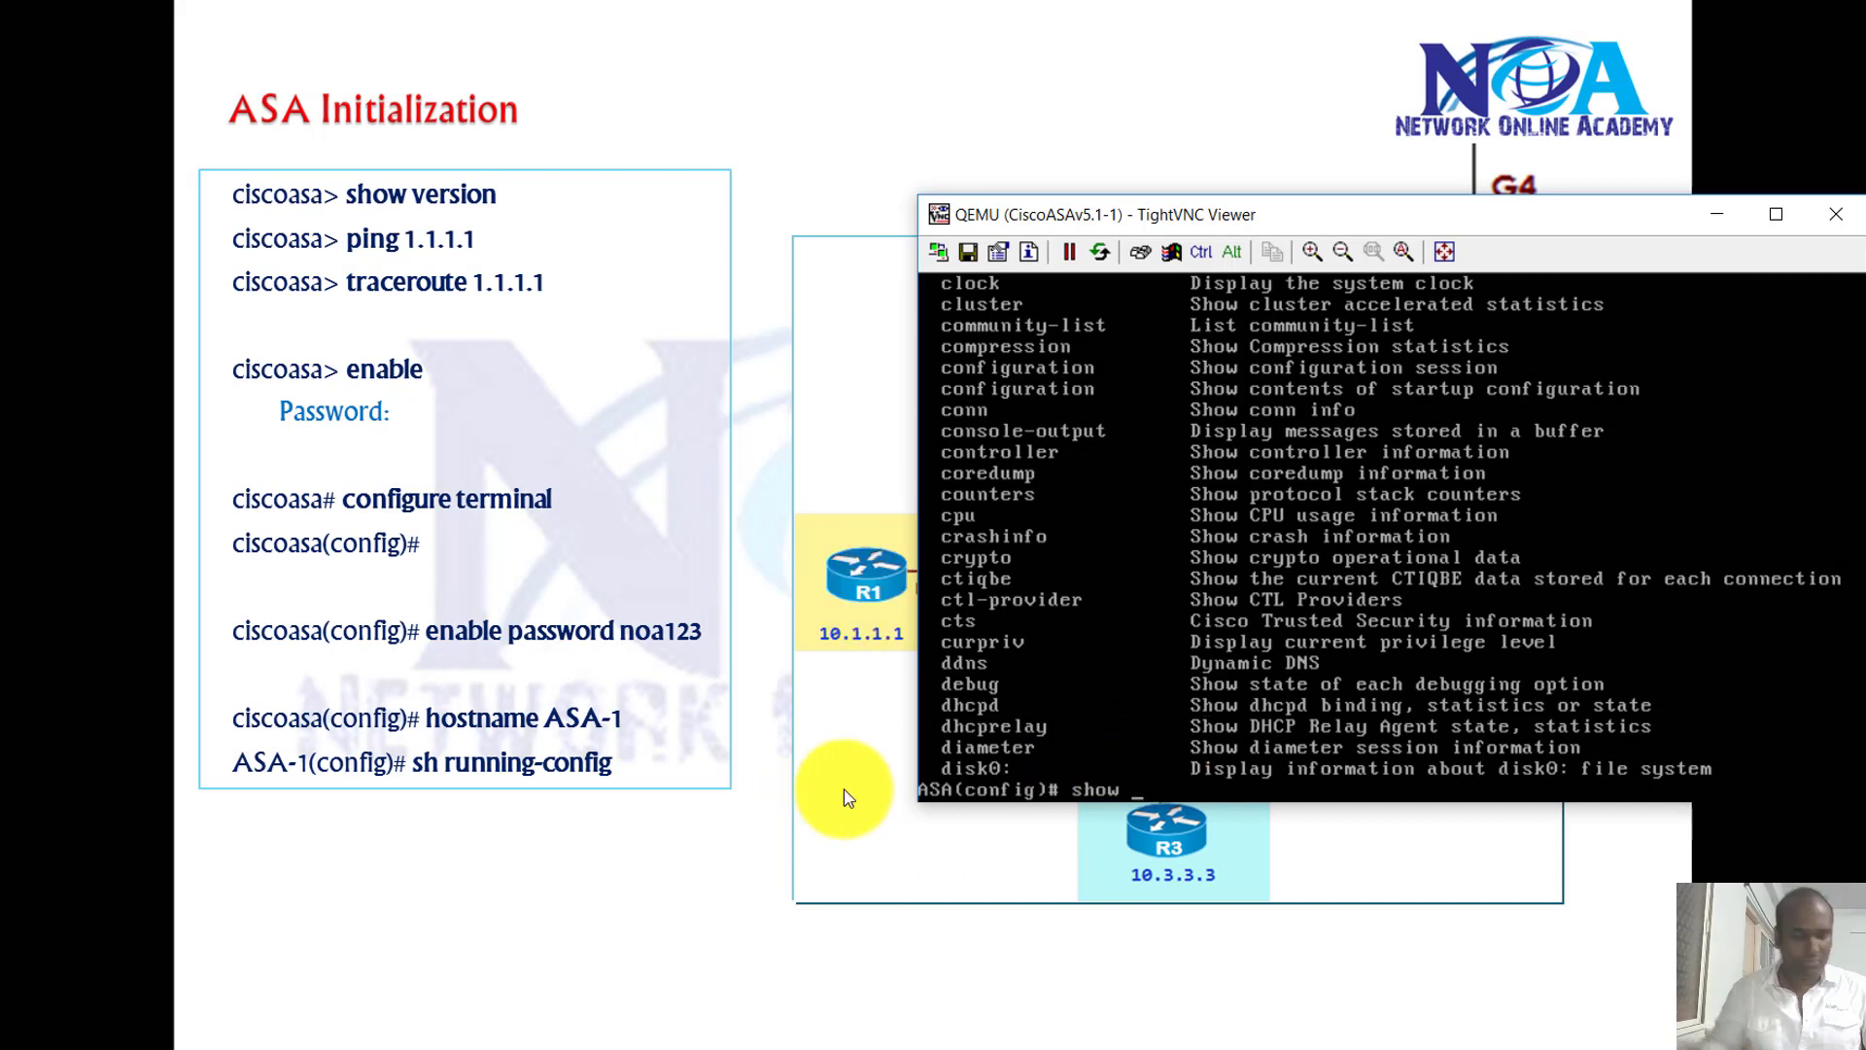
Display the running configuration with show running-config and page to the next screen
{"action": "type", "text": "run"}
{"action": "key", "text": "Tab"}
{"action": "key", "text": "Return"}
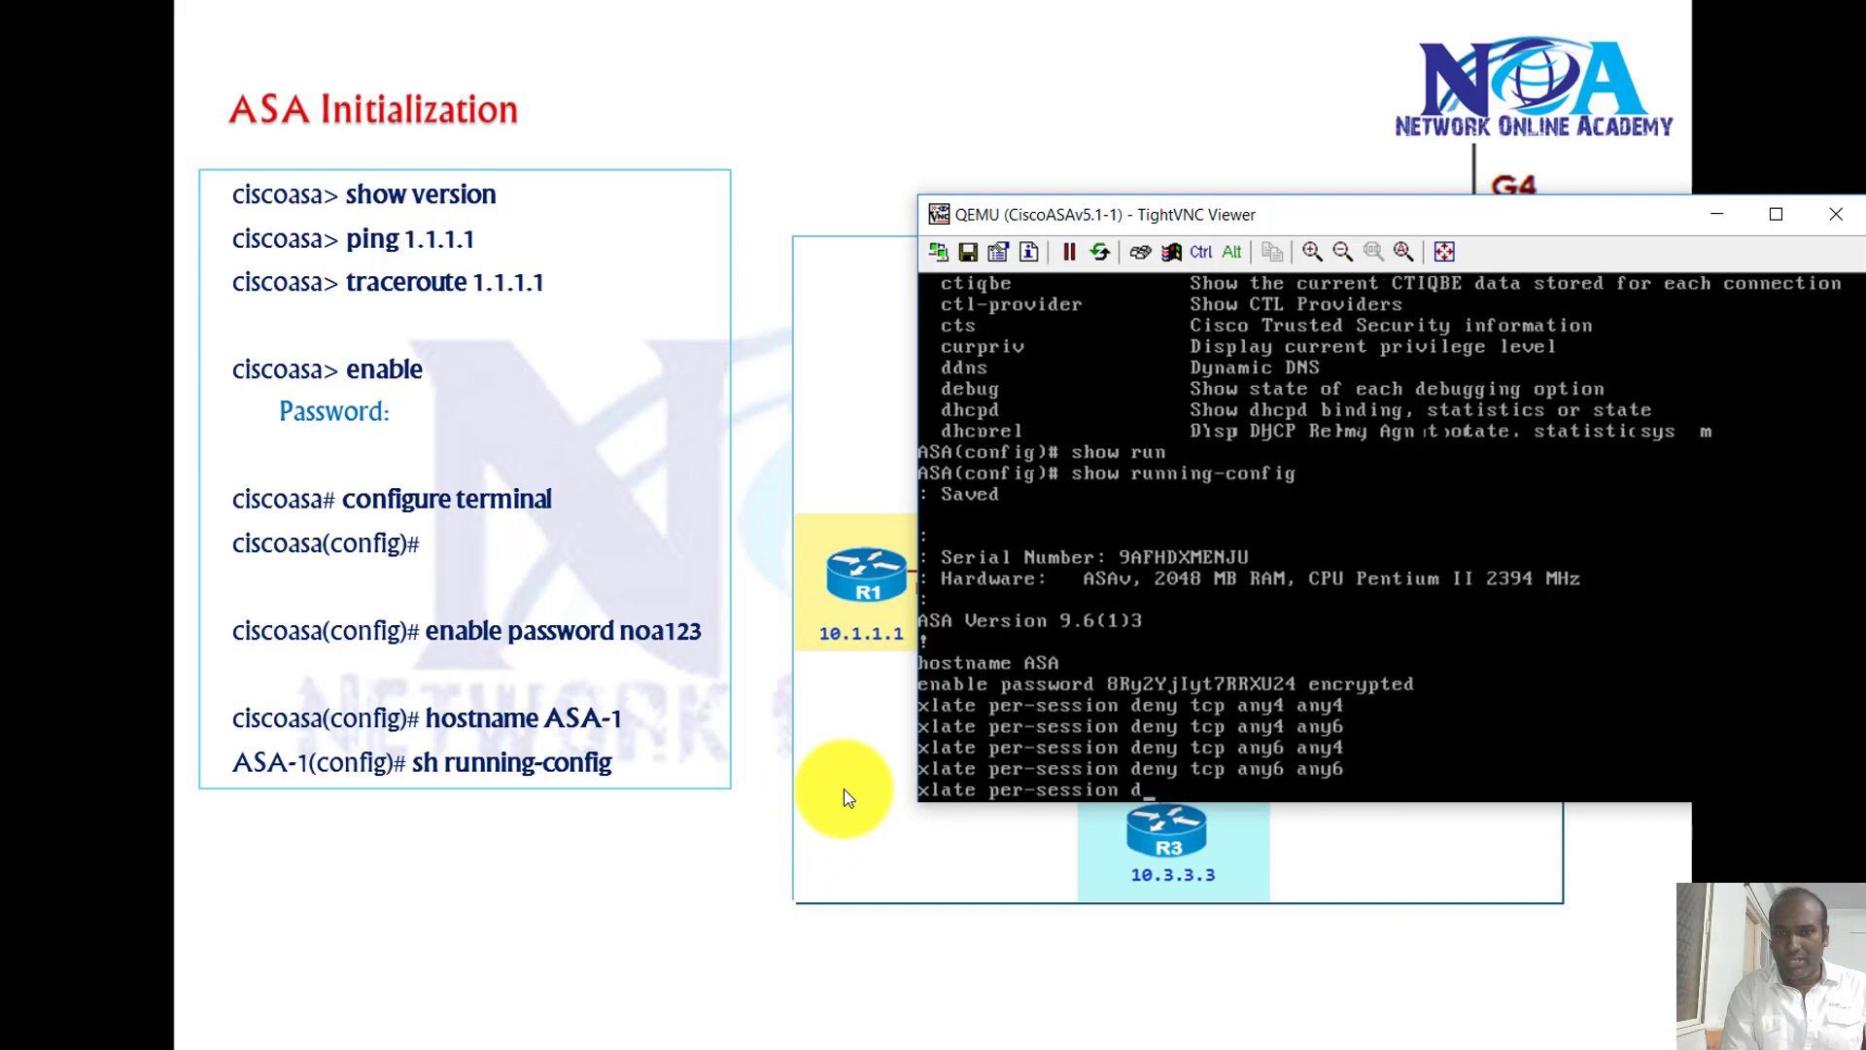
{"action": "key", "text": "space"}
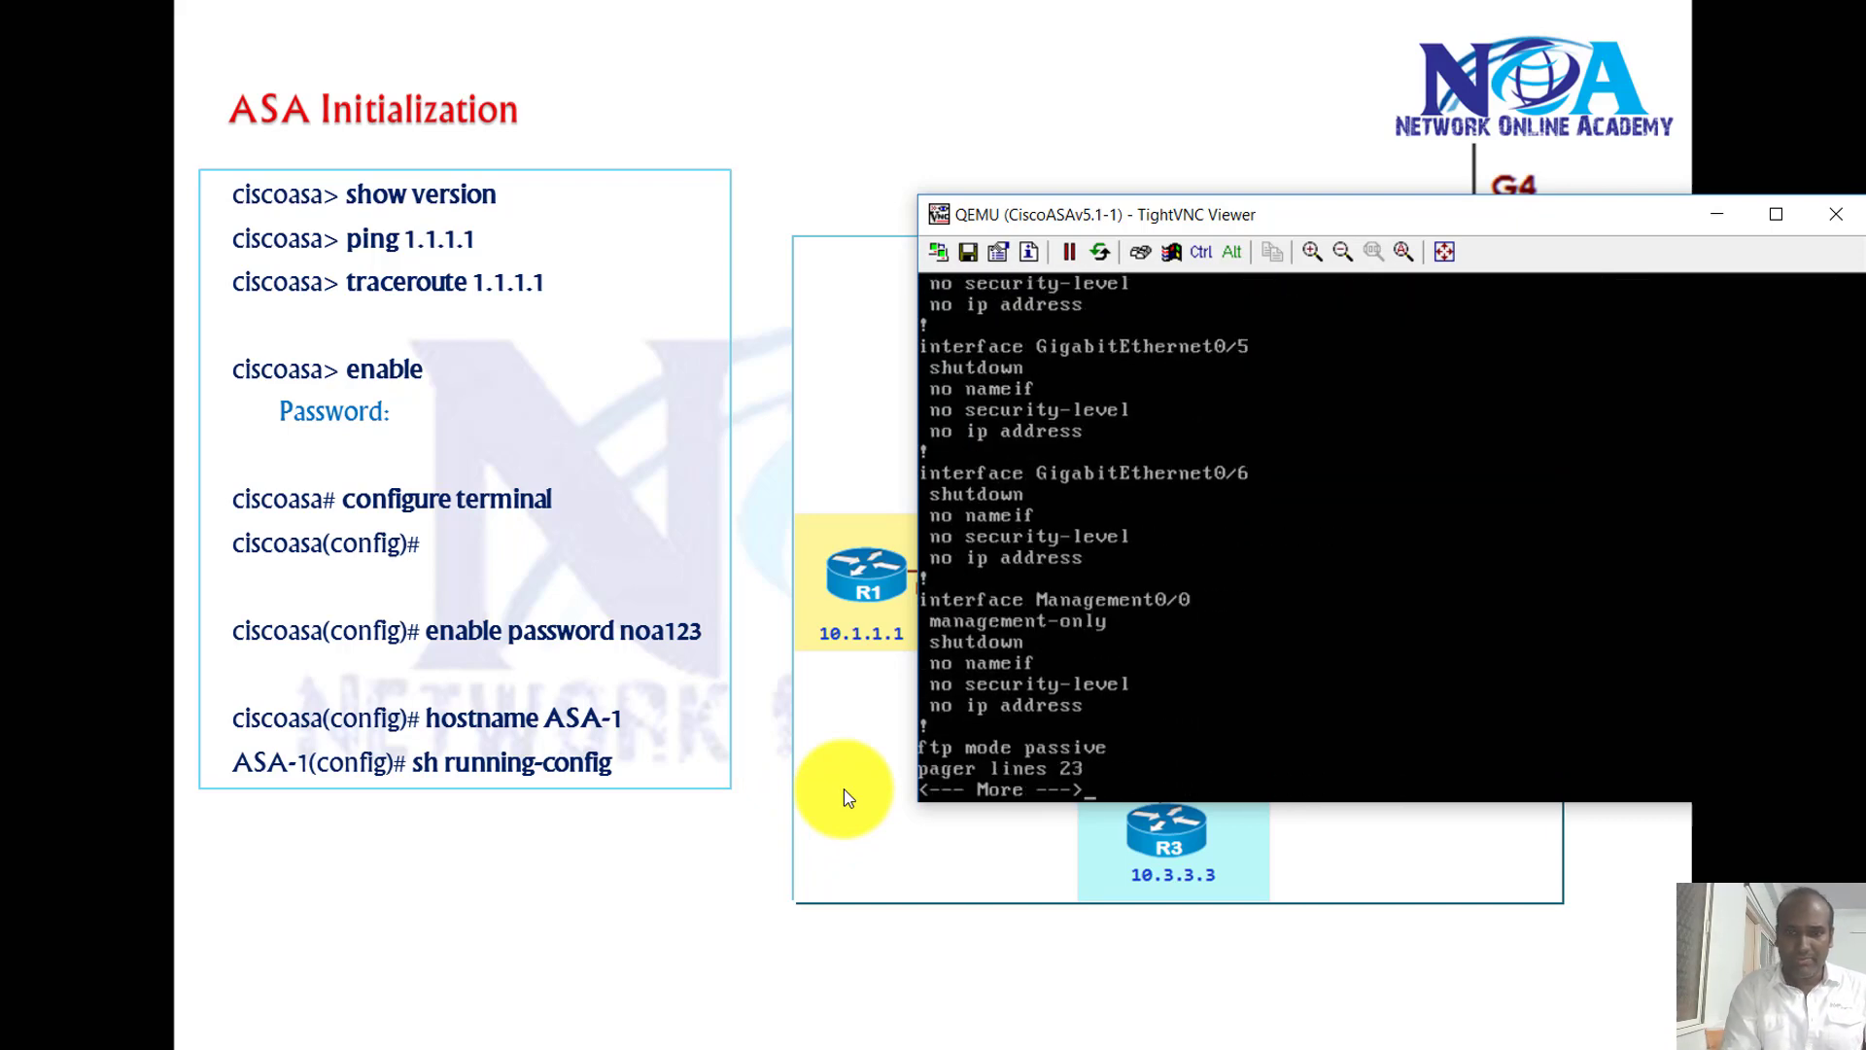
Quit that listing and page through the saved configuration with show startup-config
{"action": "type", "text": "qshowsta"}
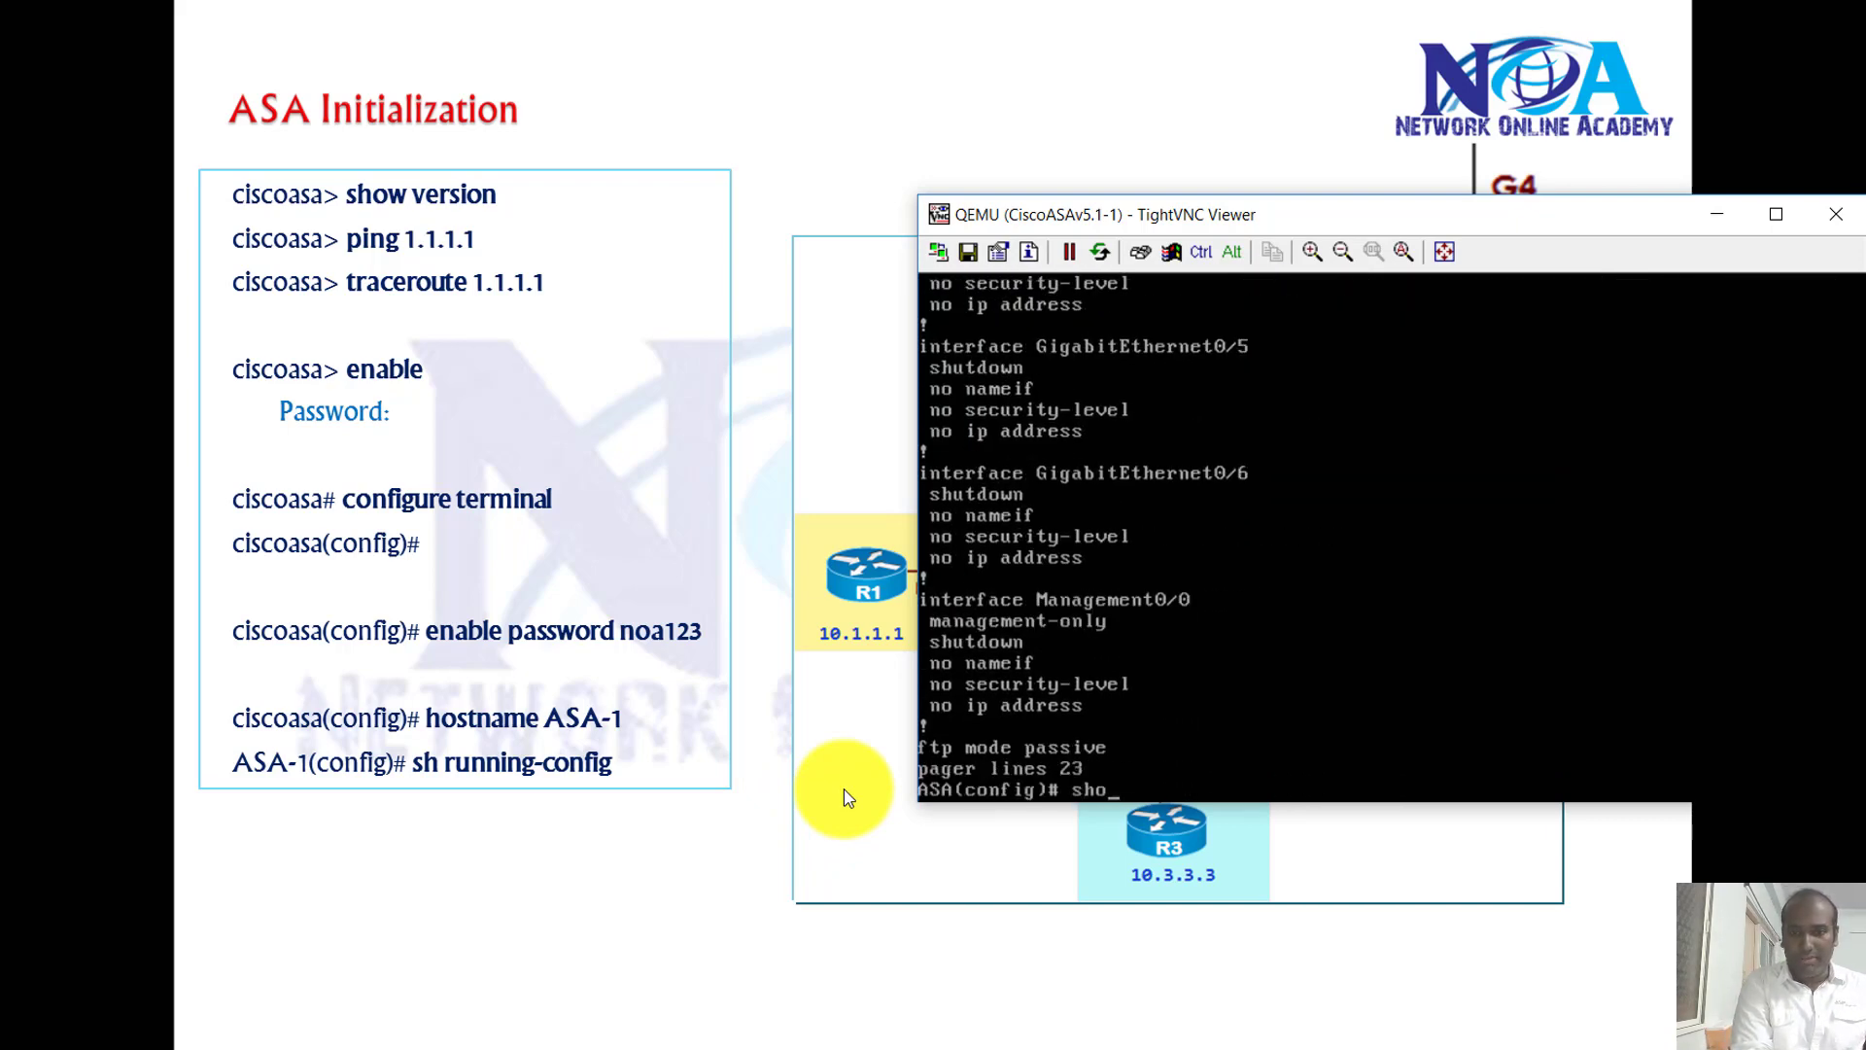
{"action": "key", "text": "BackSpace"}
{"action": "key", "text": "BackSpace"}
{"action": "key", "text": "BackSpace"}
{"action": "key", "text": "BackSpace"}
{"action": "type", "text": "w st"}
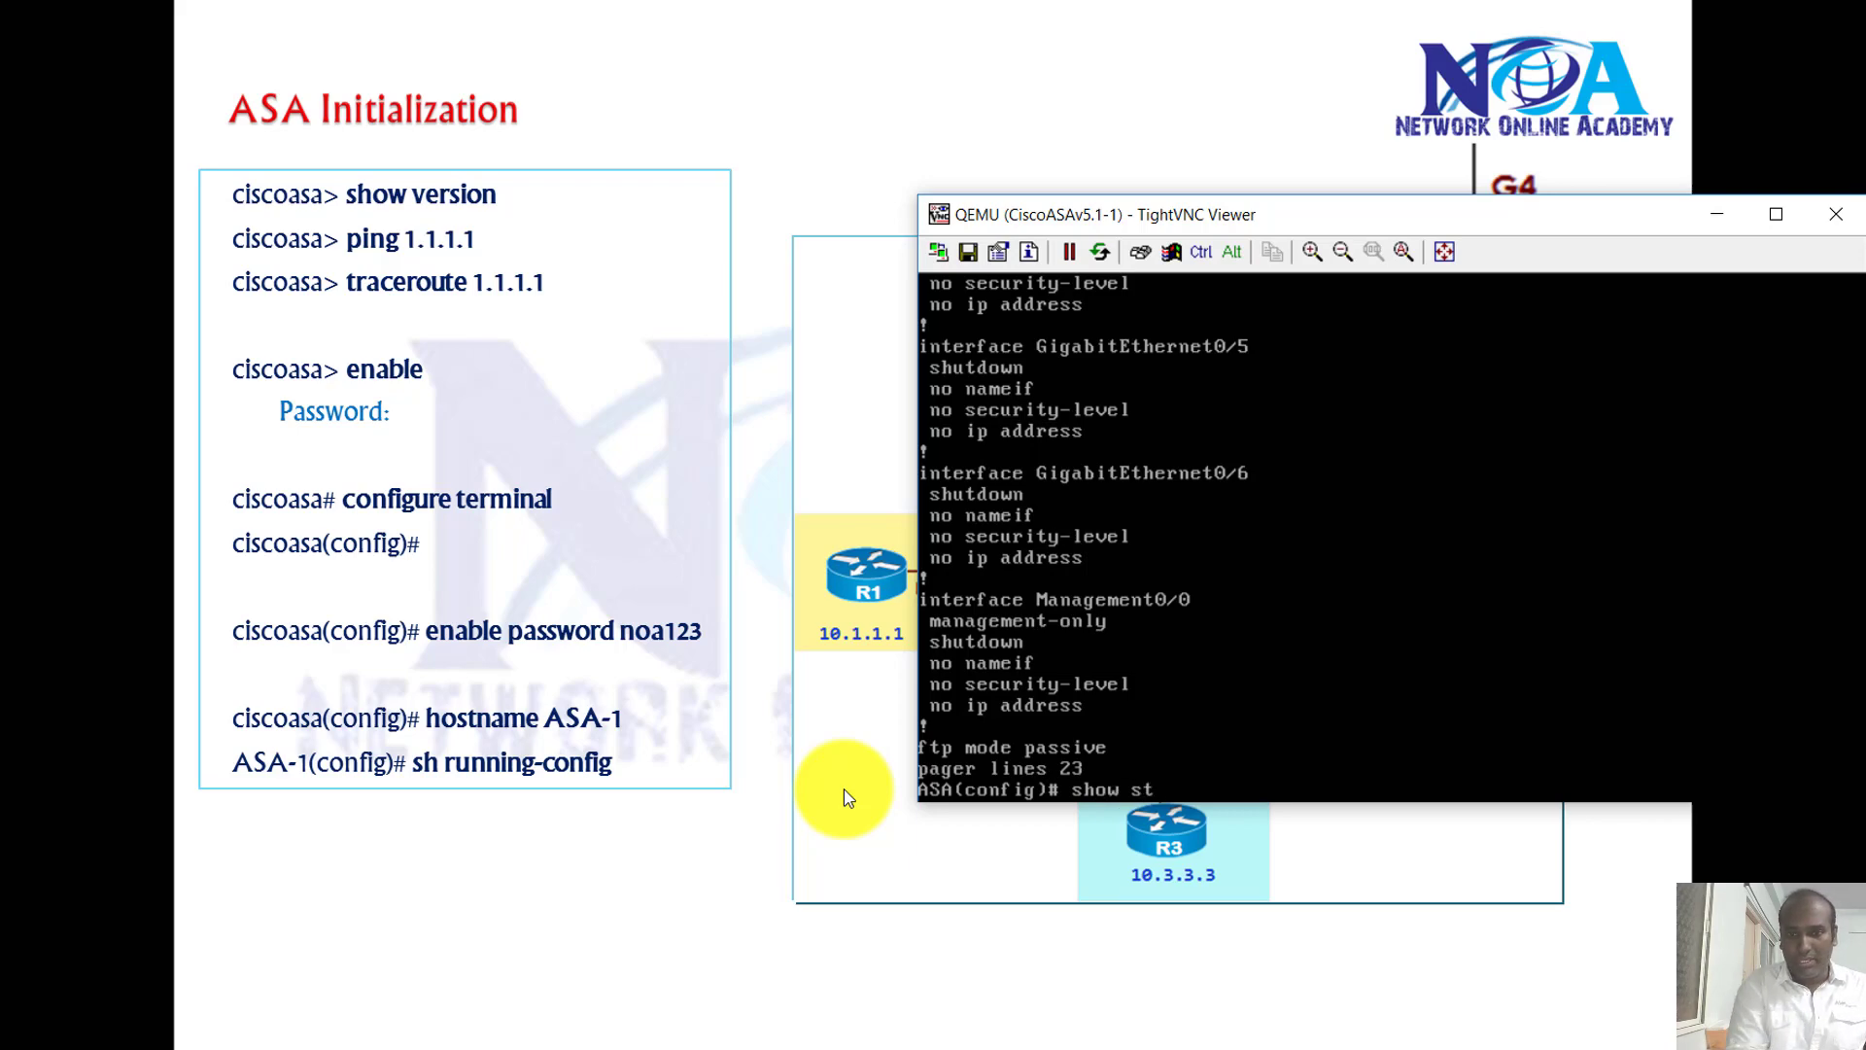
{"action": "key", "text": "Tab"}
{"action": "key", "text": "Return"}
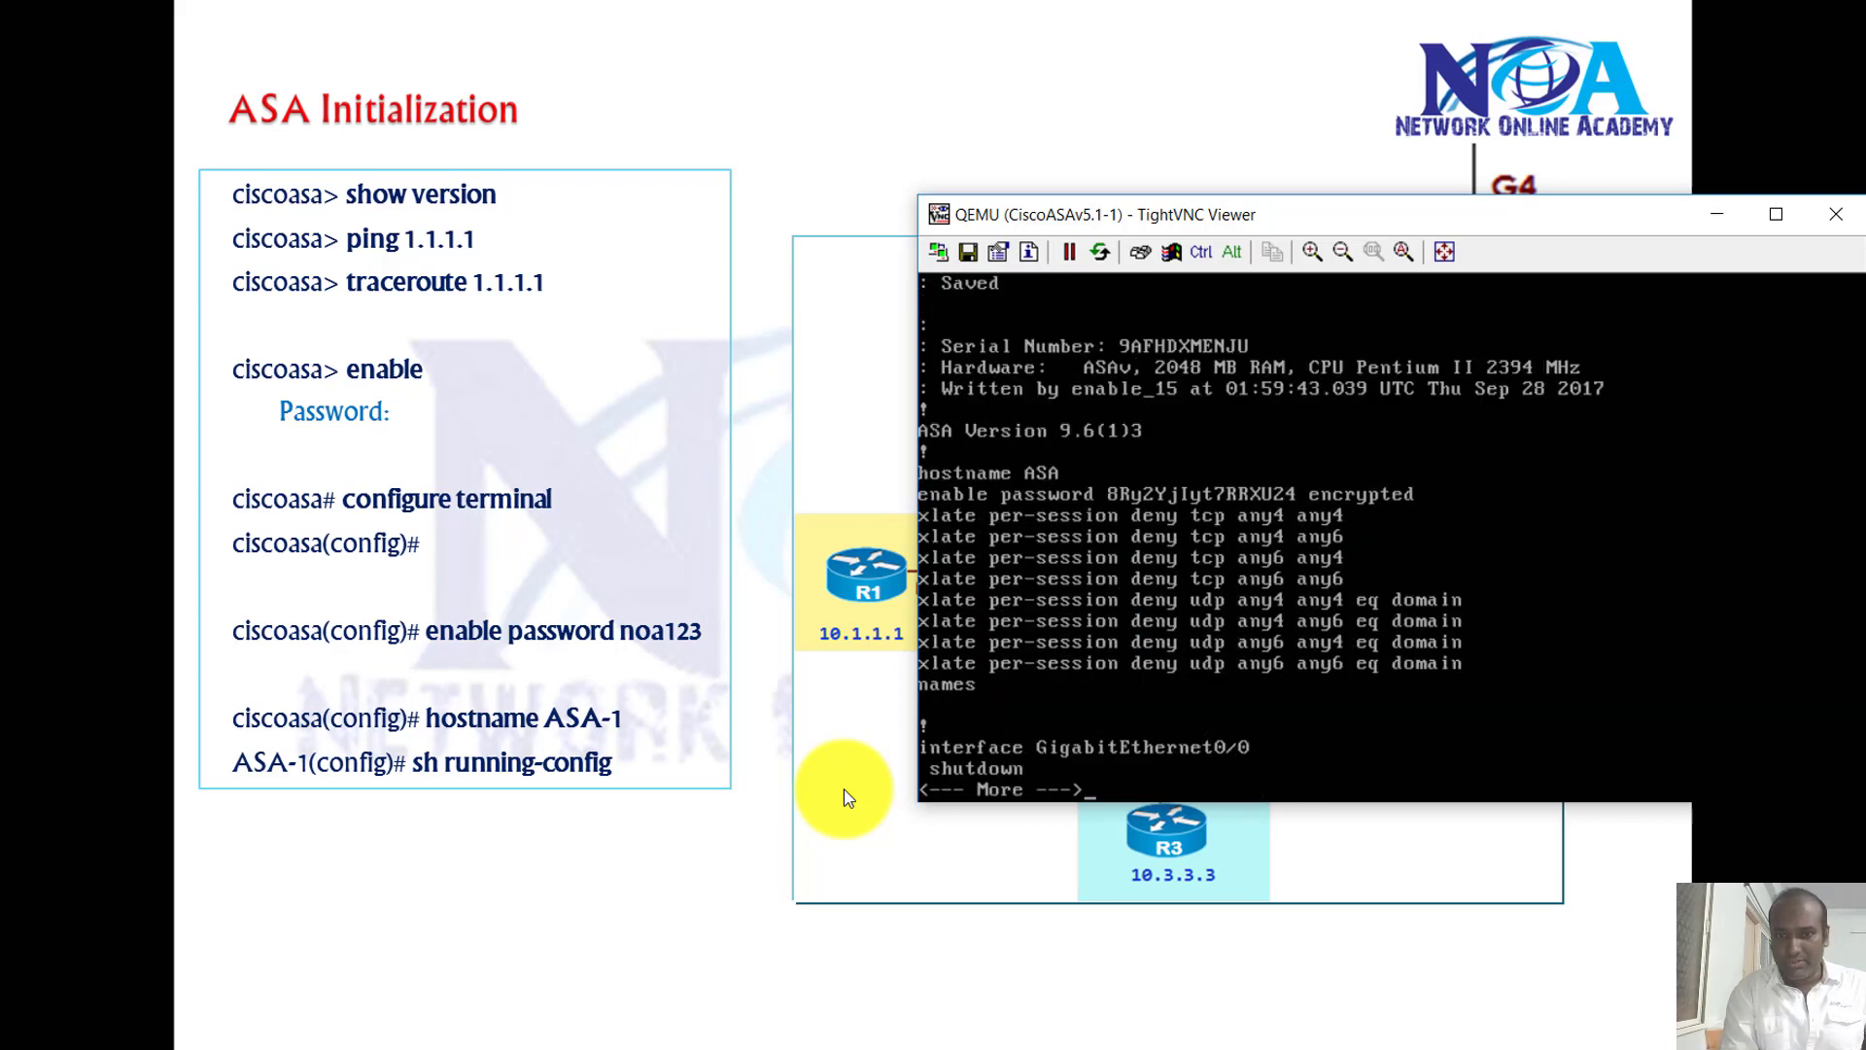
{"action": "key", "text": "space"}
{"action": "key", "text": "space"}
{"action": "key", "text": "space"}
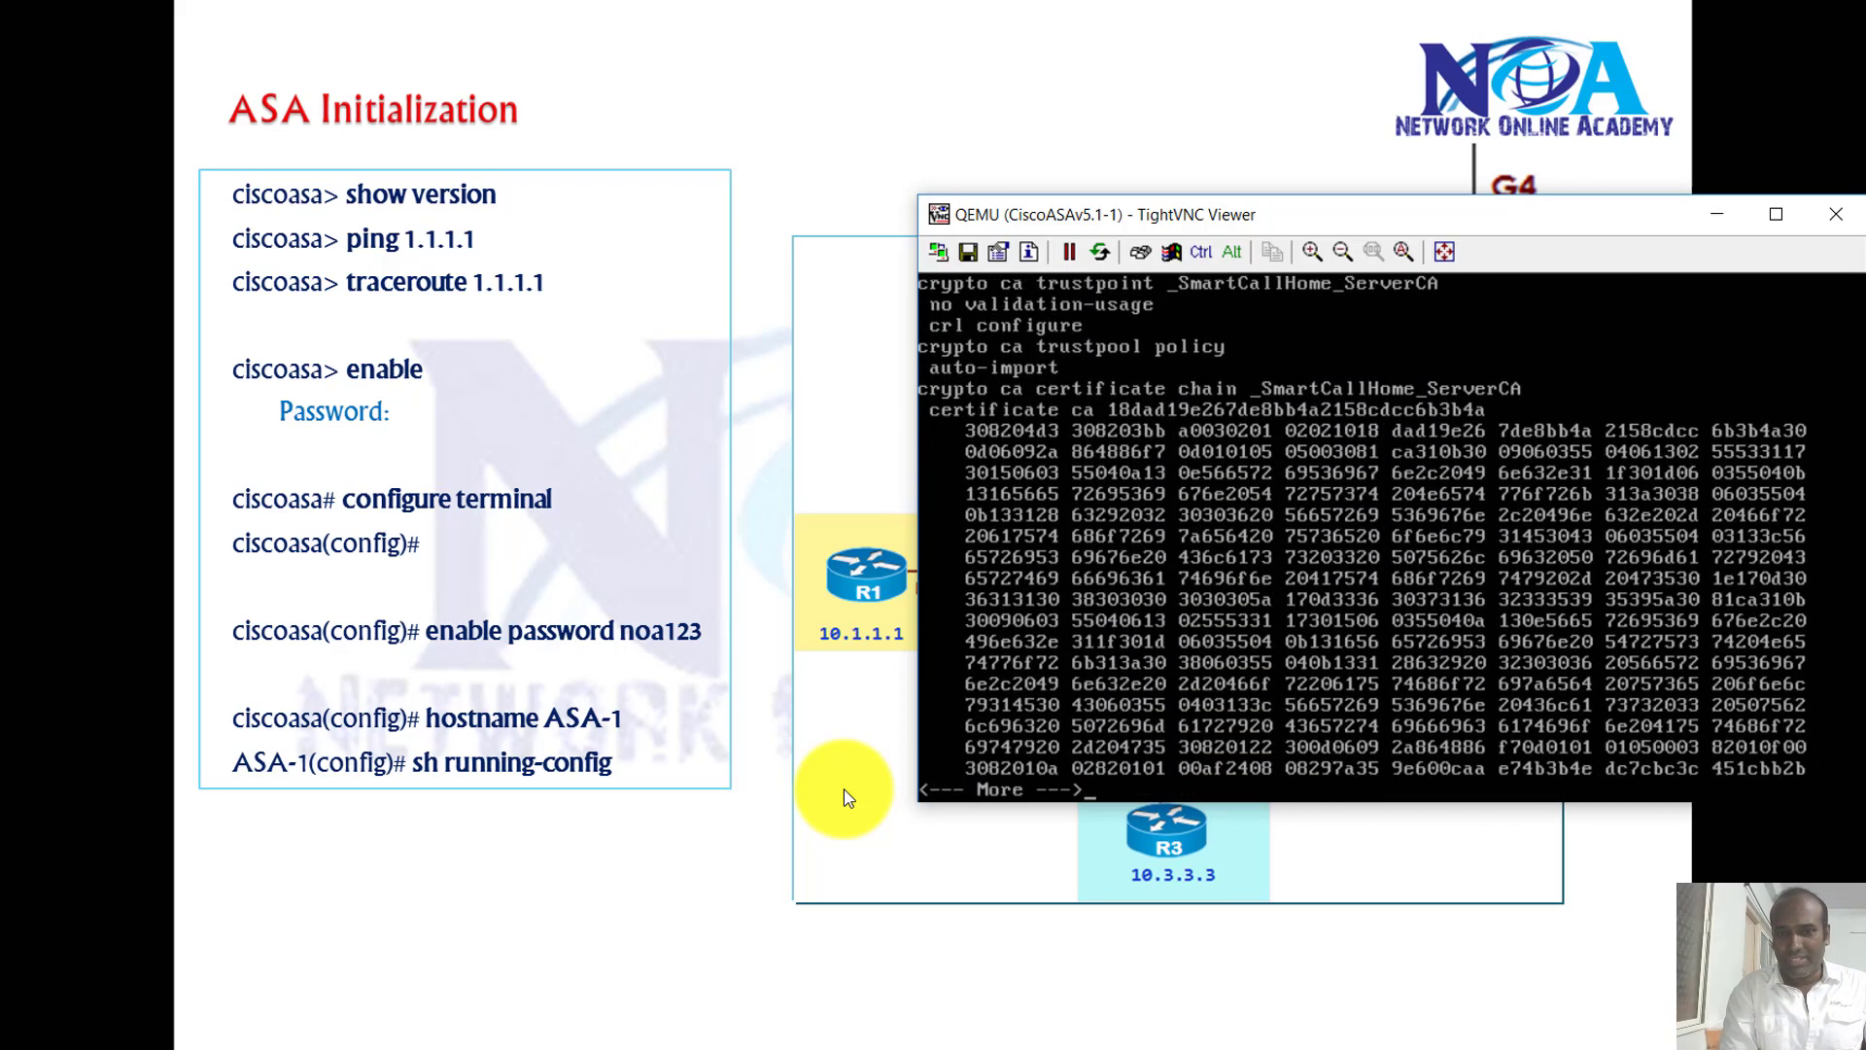
{"action": "key", "text": "q"}
{"action": "key", "text": "Return"}
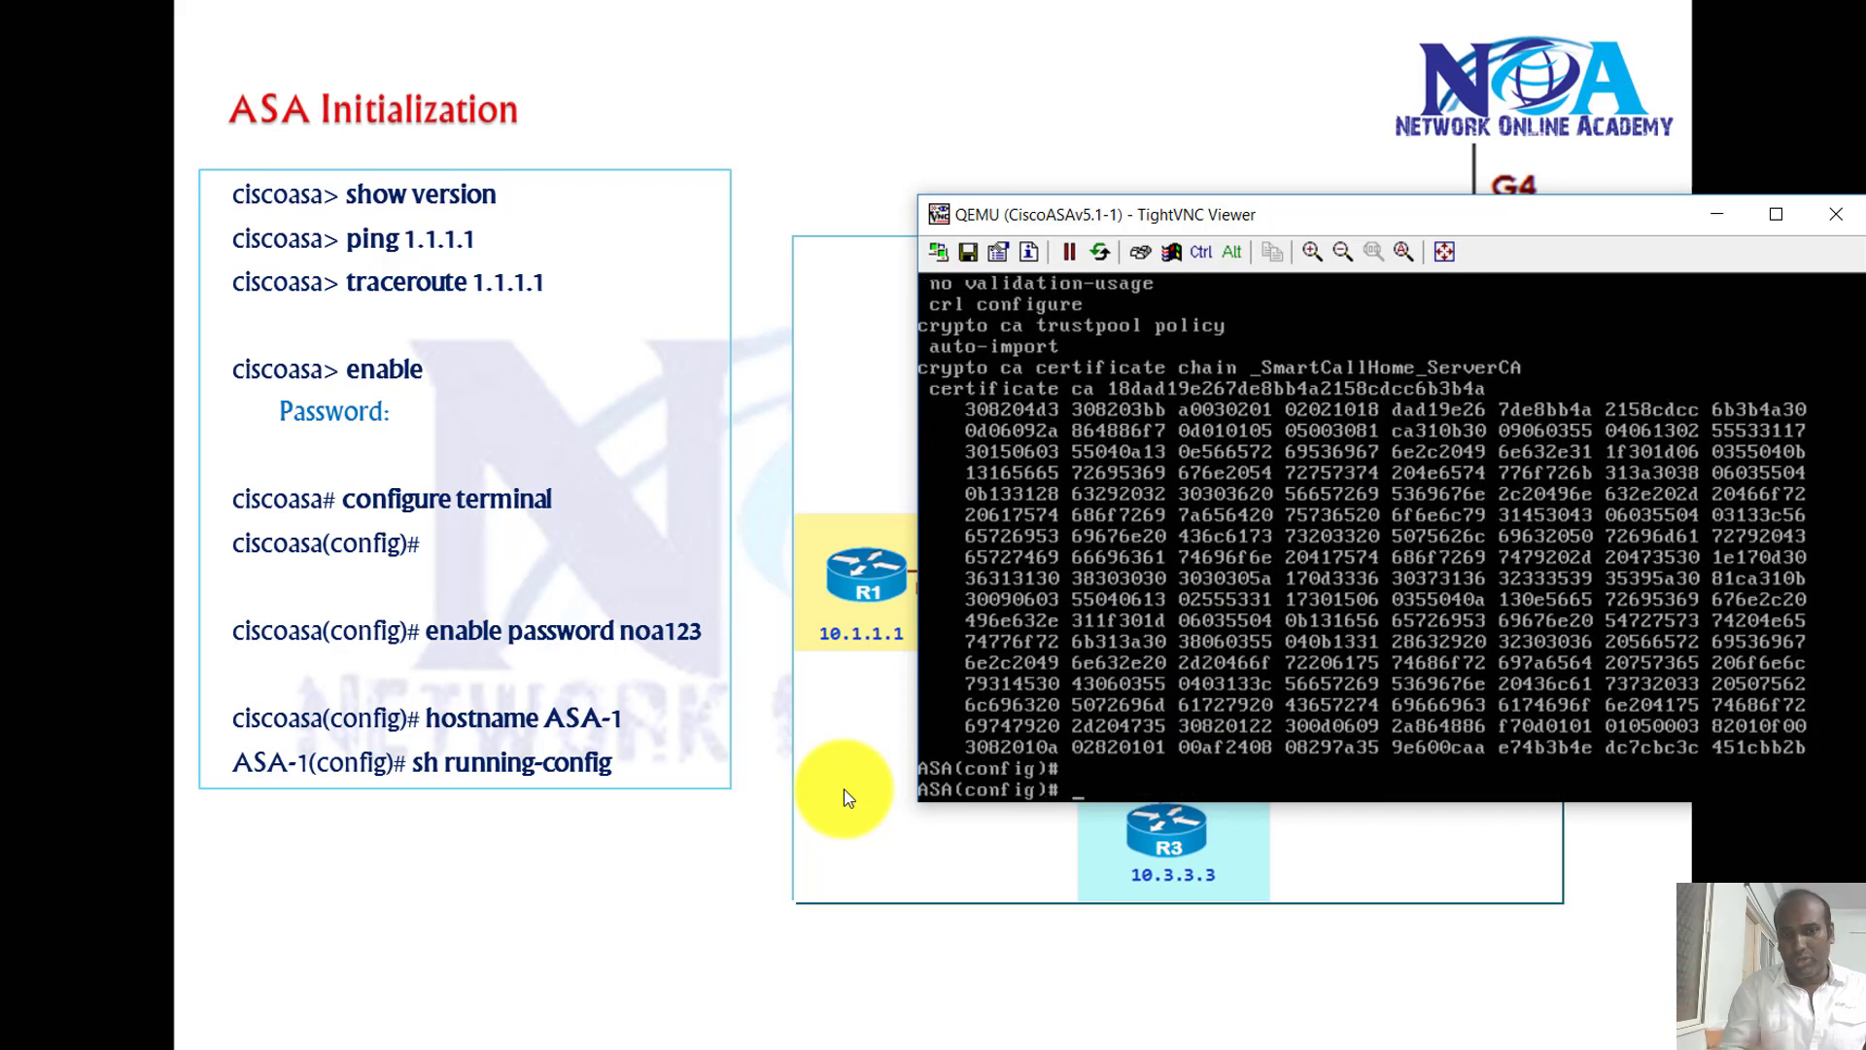